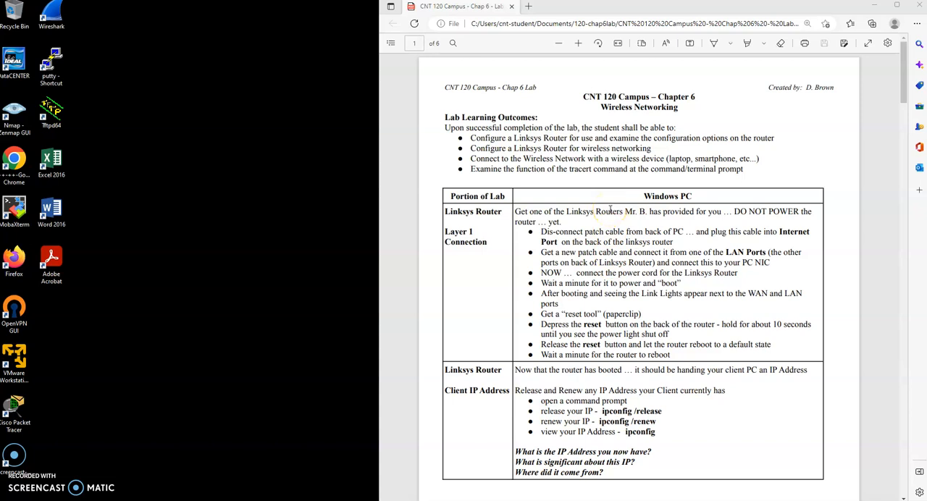
Step: Read the lab's Layer 1 Connection and Client IP Address instructions for cabling, powering and resetting the Linksys router
{"action": "left_click", "coordinate": [734, 210]}
{"action": "left_click_drag", "start_coordinate": [735, 210], "coordinate": [799, 212]}
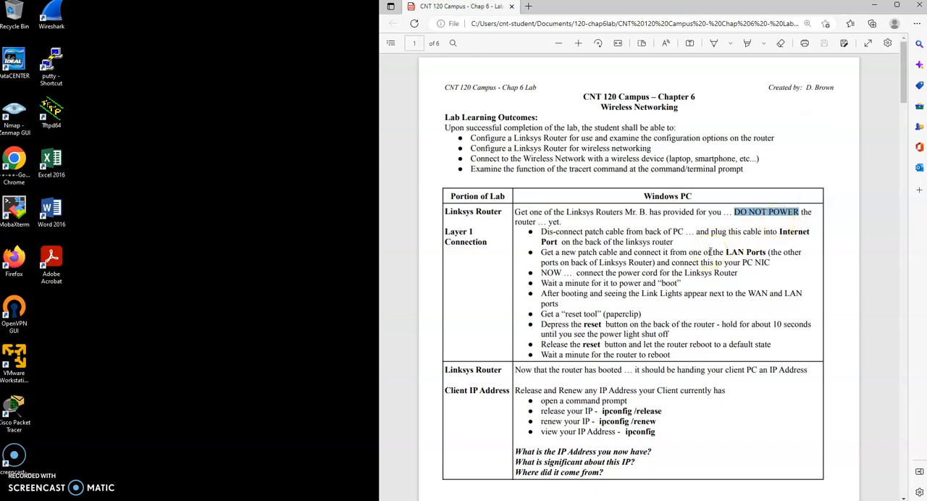
{"action": "left_click_drag", "start_coordinate": [772, 232], "coordinate": [816, 230]}
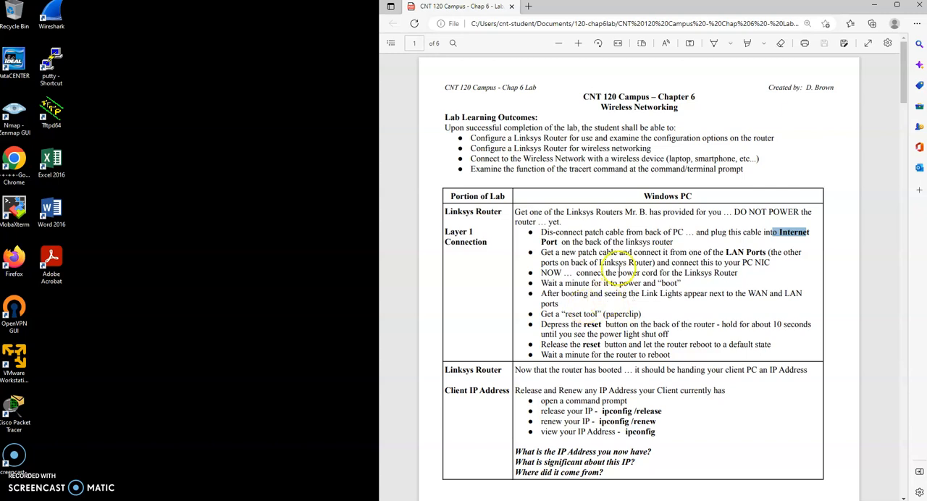
{"action": "left_click_drag", "start_coordinate": [577, 273], "coordinate": [684, 284]}
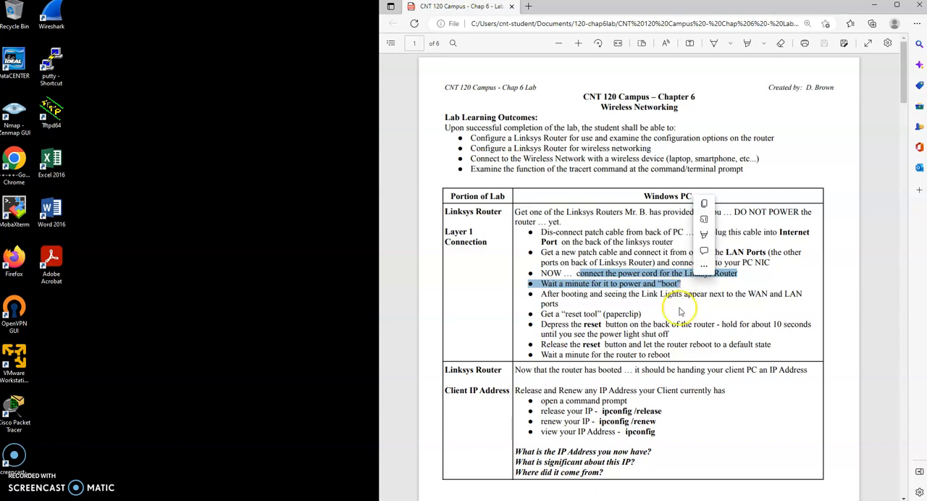
{"action": "left_click_drag", "start_coordinate": [641, 316], "coordinate": [540, 315]}
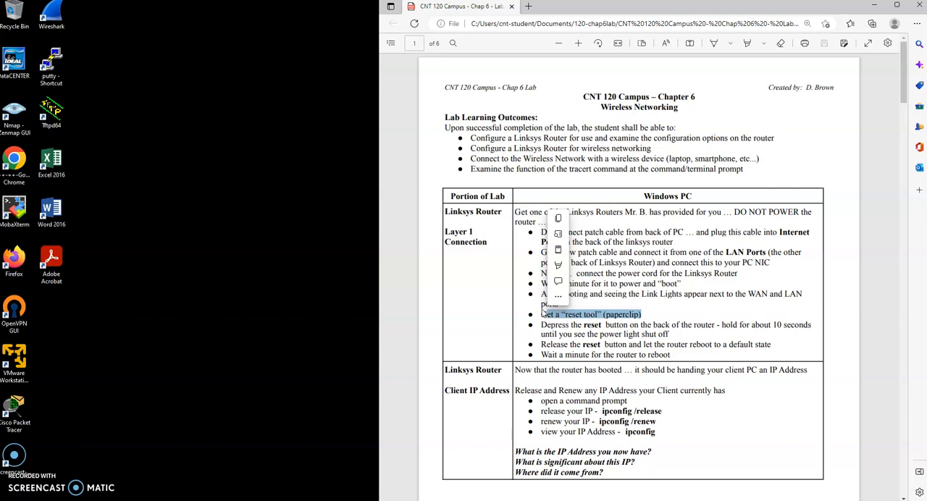
{"action": "left_click", "coordinate": [760, 271]}
{"action": "scroll", "coordinate": [732, 277], "scroll_direction": "down", "scroll_amount": 3}
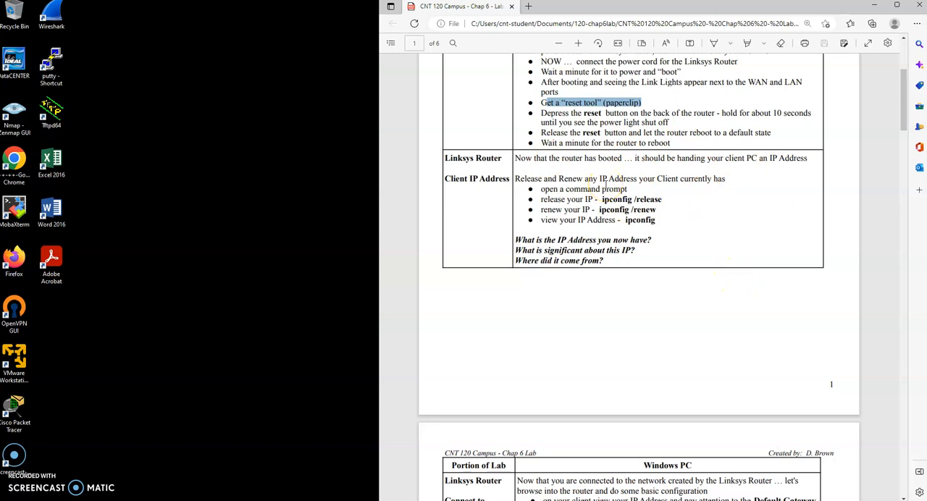
{"action": "scroll", "coordinate": [606, 185], "scroll_direction": "up", "scroll_amount": 1}
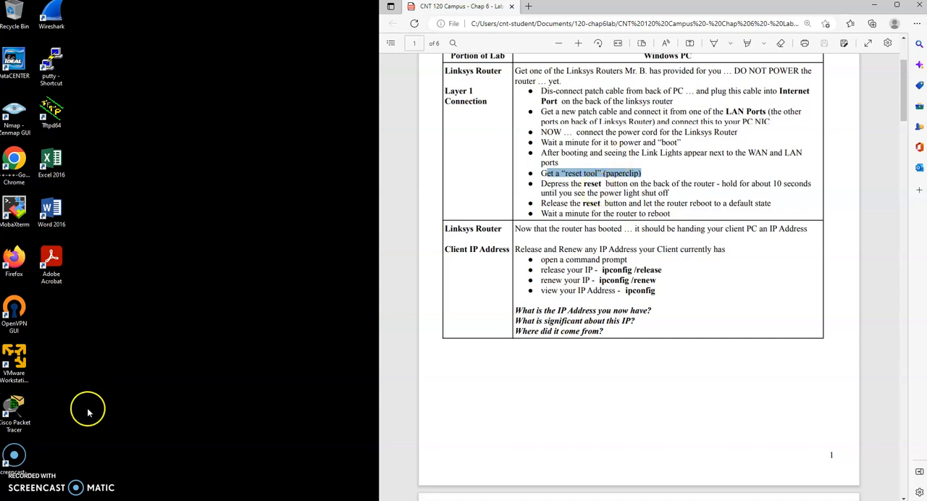
Step: Open a Command Prompt, run ipconfig to view the Ethernet 3 addresses, and narrow its window beside the lab document
{"action": "left_click", "coordinate": [43, 499]}
{"action": "left_click_drag", "start_coordinate": [253, 88], "coordinate": [190, 57]}
{"action": "type", "text": "ipconfig"}
{"action": "key", "text": "Return"}
{"action": "scroll", "coordinate": [192, 145], "scroll_direction": "up", "scroll_amount": 4}
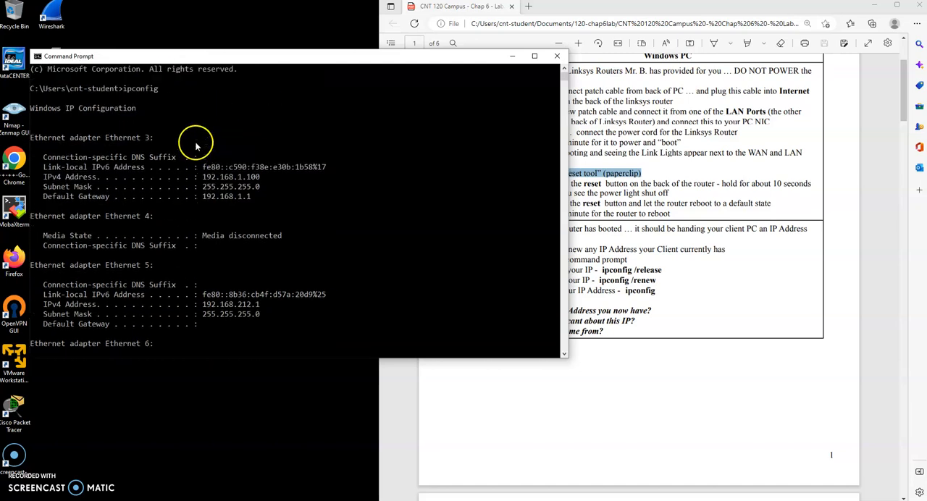
{"action": "left_click_drag", "start_coordinate": [185, 176], "coordinate": [270, 185]}
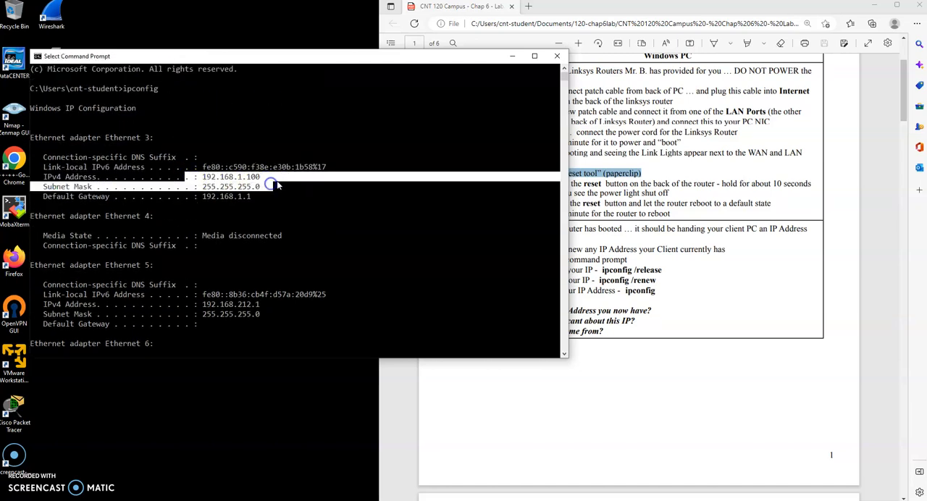
{"action": "left_click_drag", "start_coordinate": [331, 56], "coordinate": [306, 45]}
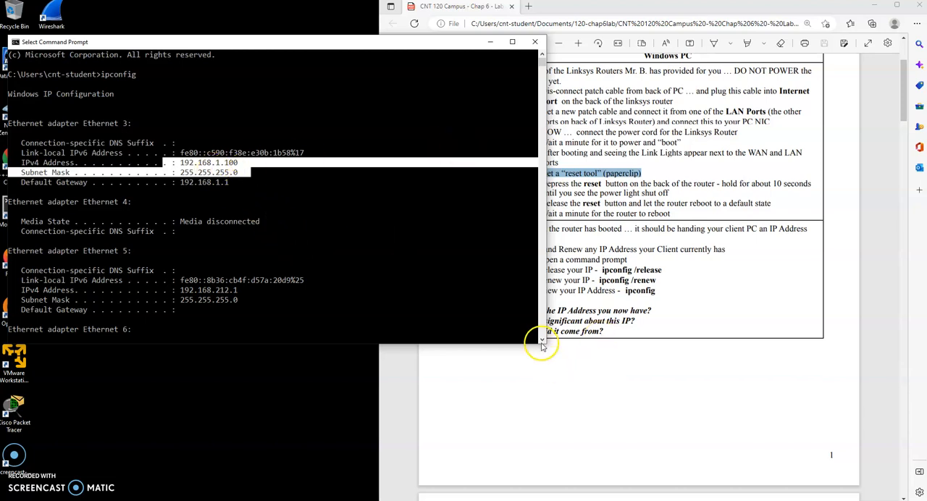
{"action": "left_click_drag", "start_coordinate": [542, 347], "coordinate": [405, 339]}
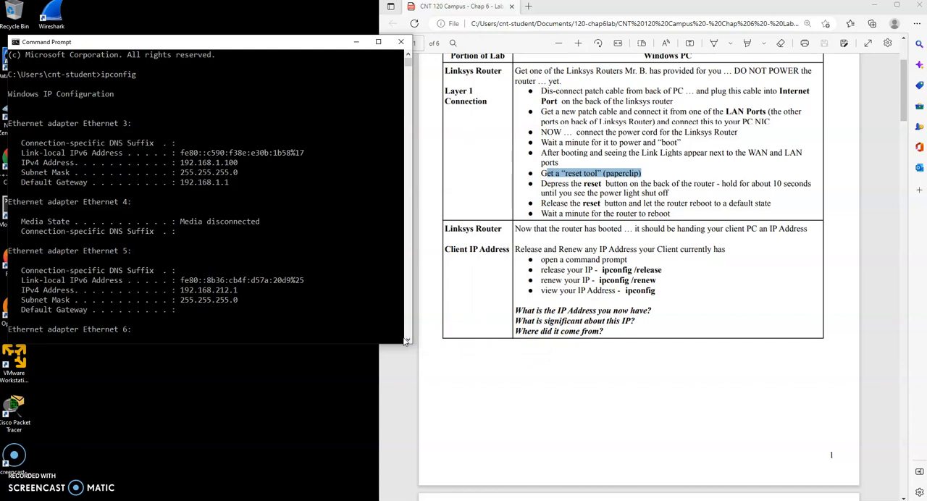
Step: Release the client's IP address with ipconfig /release and check the Ethernet 3 adapter in the output
{"action": "left_click_drag", "start_coordinate": [667, 273], "coordinate": [587, 271]}
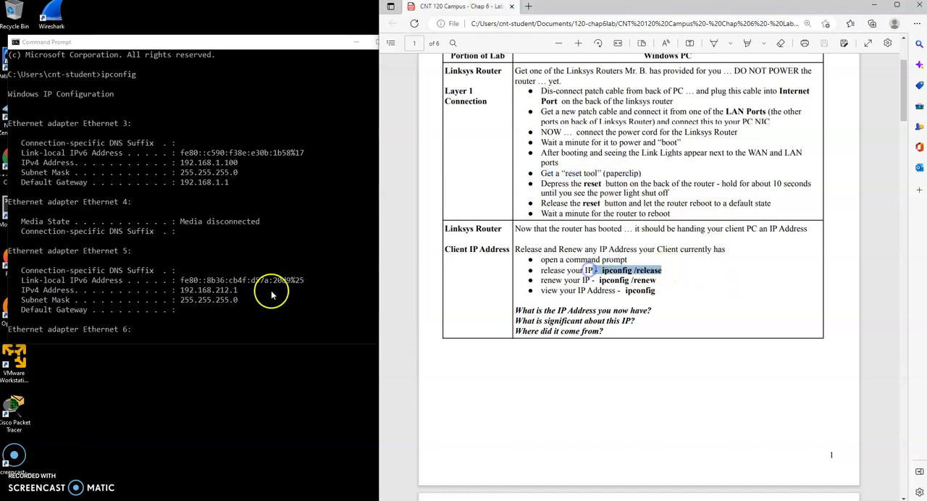
{"action": "left_click", "coordinate": [227, 331]}
{"action": "key", "text": "Return"}
{"action": "key", "text": "Return"}
{"action": "key", "text": "Return"}
{"action": "type", "text": "ipconfig"}
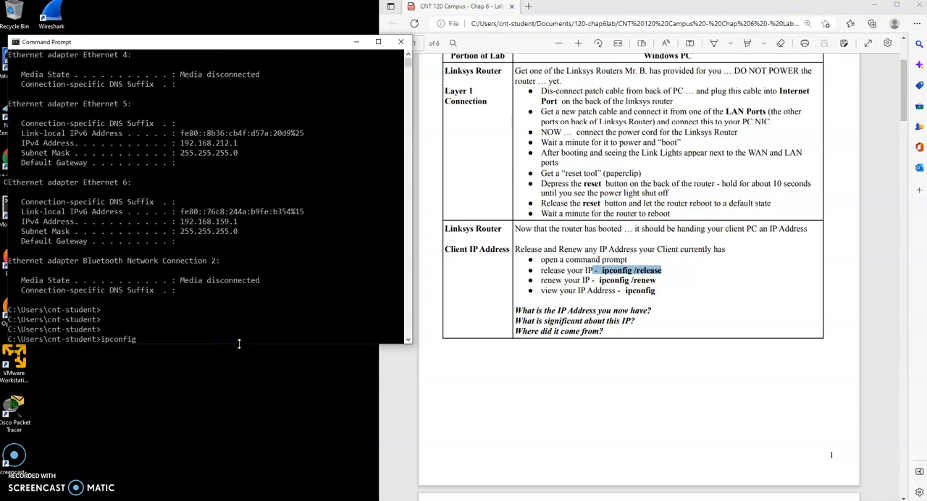
{"action": "type", "text": " /release"}
{"action": "key", "text": "Return"}
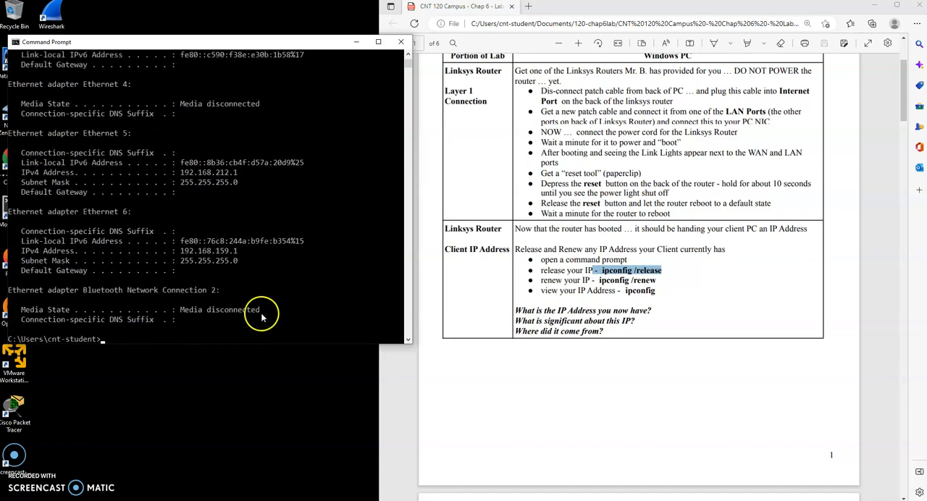
{"action": "scroll", "coordinate": [264, 311], "scroll_direction": "up", "scroll_amount": 3}
{"action": "left_click_drag", "start_coordinate": [56, 111], "coordinate": [295, 170]}
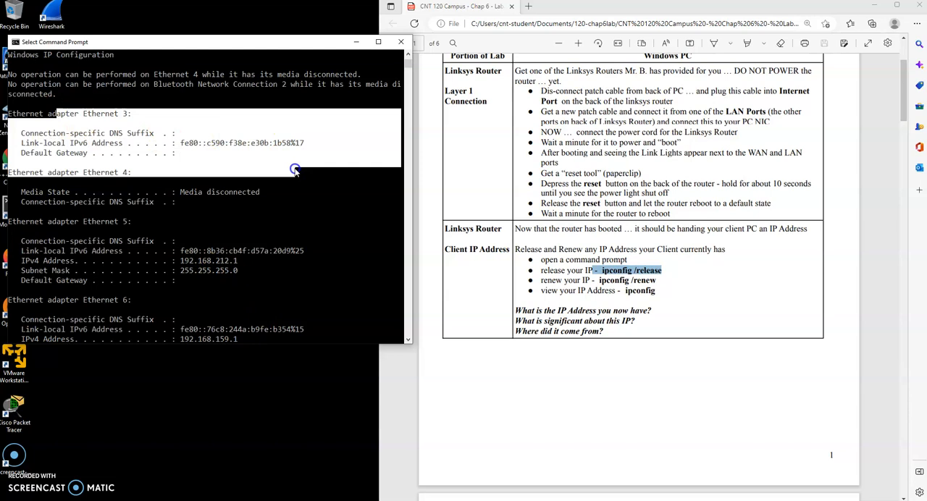
Step: Renew the client's IP address with ipconfig /renew
{"action": "left_click", "coordinate": [275, 208]}
{"action": "key", "text": "Return"}
{"action": "key", "text": "Return"}
{"action": "key", "text": "Return"}
{"action": "key", "text": "Up"}
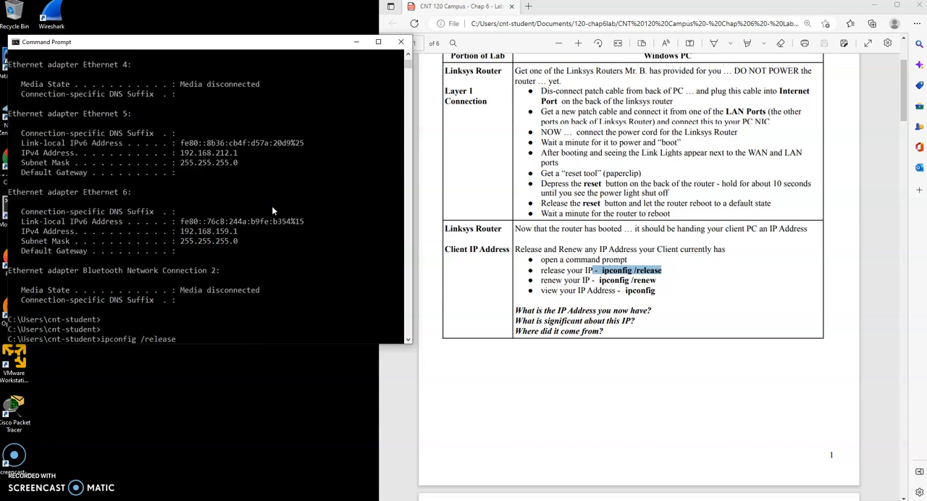
{"action": "key", "text": "BackSpace"}
{"action": "key", "text": "BackSpace"}
{"action": "key", "text": "BackSpace"}
{"action": "key", "text": "BackSpace"}
{"action": "key", "text": "BackSpace"}
{"action": "key", "text": "BackSpace"}
{"action": "key", "text": "BackSpace"}
{"action": "type", "text": "renew"}
{"action": "key", "text": "Return"}
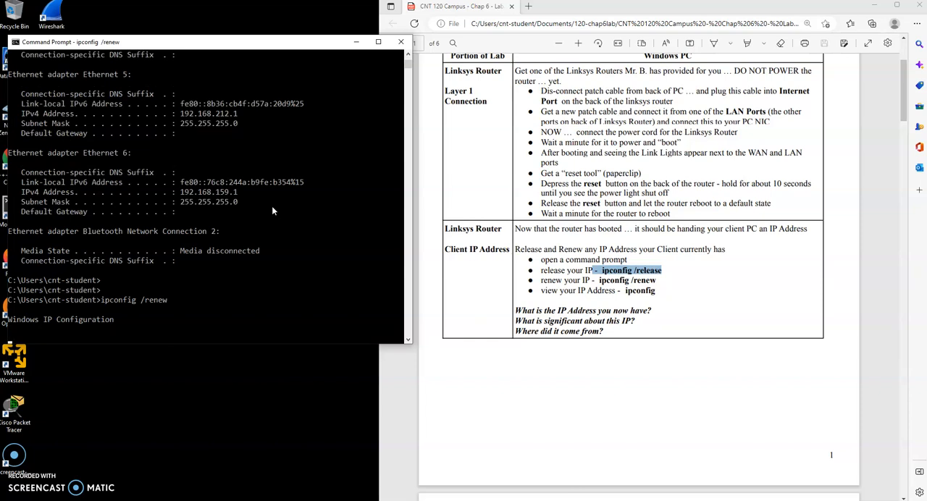
Step: Examine the Ethernet 3 adapter's renewed IPv4 address and default gateway against the lab's Connect to Router instructions
{"action": "scroll", "coordinate": [275, 237], "scroll_direction": "up", "scroll_amount": 3}
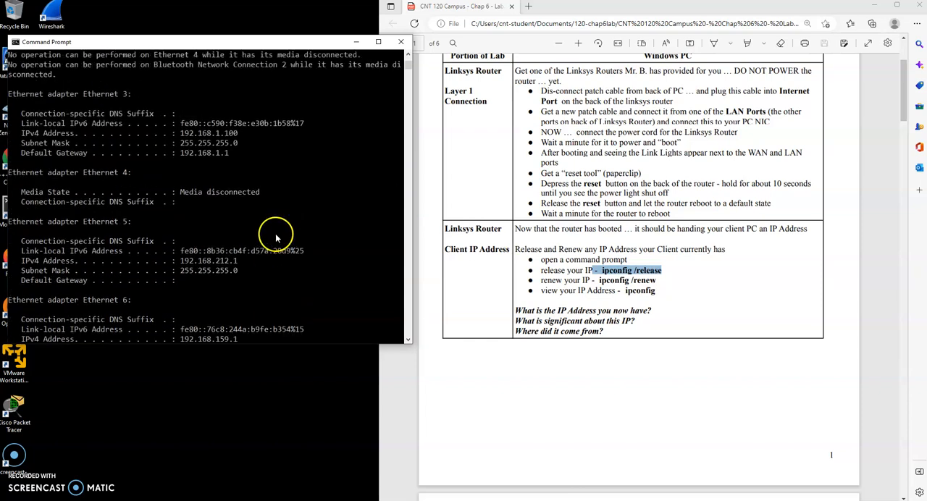
{"action": "left_click_drag", "start_coordinate": [232, 154], "coordinate": [9, 134]}
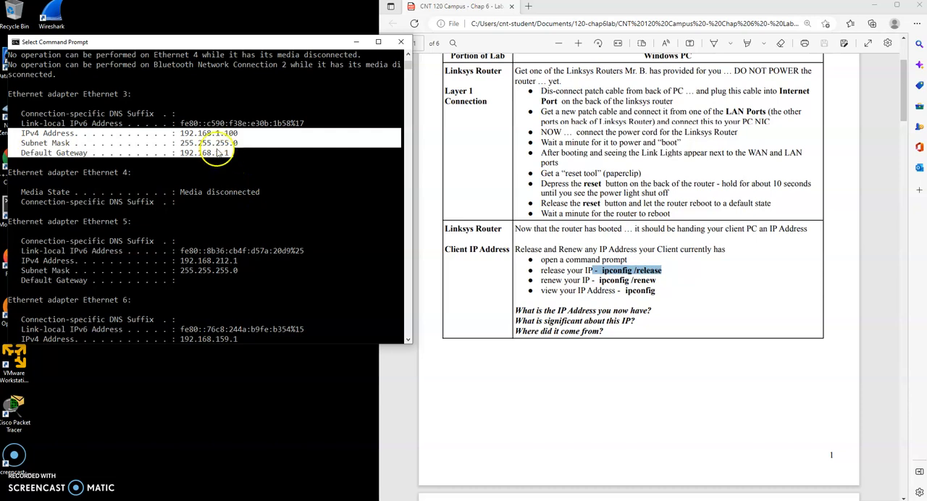
{"action": "left_click_drag", "start_coordinate": [232, 155], "coordinate": [165, 156]}
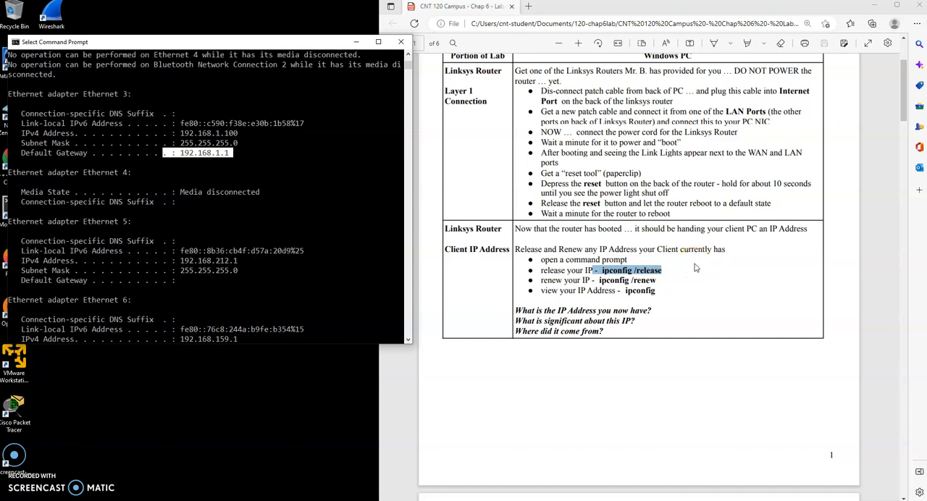
{"action": "scroll", "coordinate": [694, 268], "scroll_direction": "down", "scroll_amount": 6}
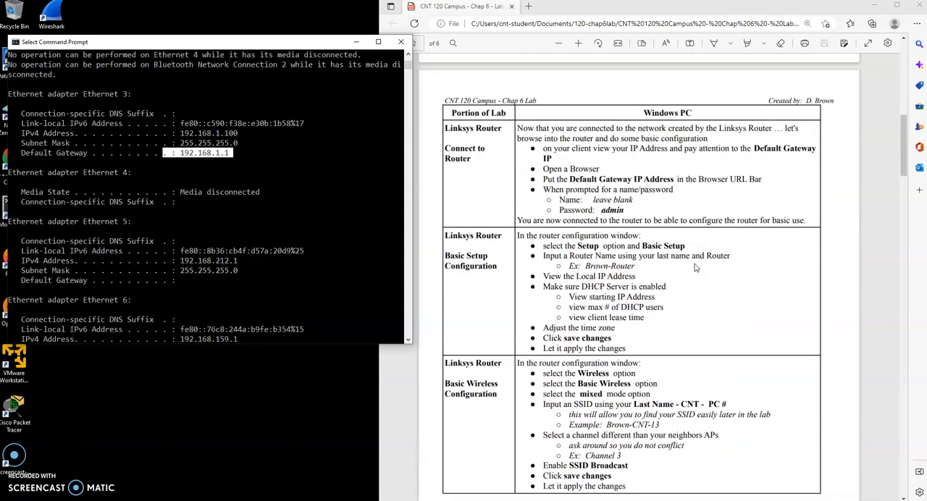
{"action": "left_click_drag", "start_coordinate": [178, 153], "coordinate": [235, 153]}
Step: Open Firefox and browse to the router's default gateway address, 192.168.1.1
{"action": "left_click_drag", "start_coordinate": [129, 41], "coordinate": [180, 29]}
{"action": "double_click", "coordinate": [14, 259]}
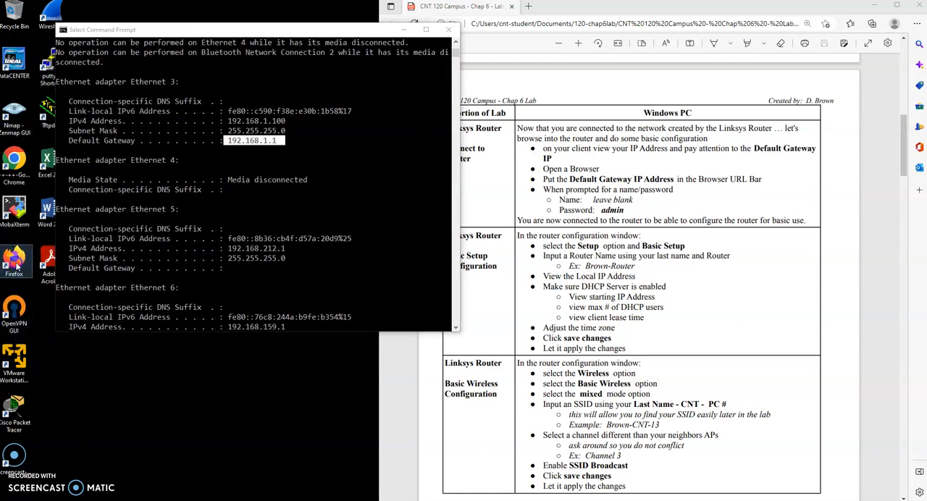
{"action": "left_click_drag", "start_coordinate": [308, 10], "coordinate": [262, 23]}
{"action": "left_click", "coordinate": [249, 58]}
{"action": "type", "text": "192.168"}
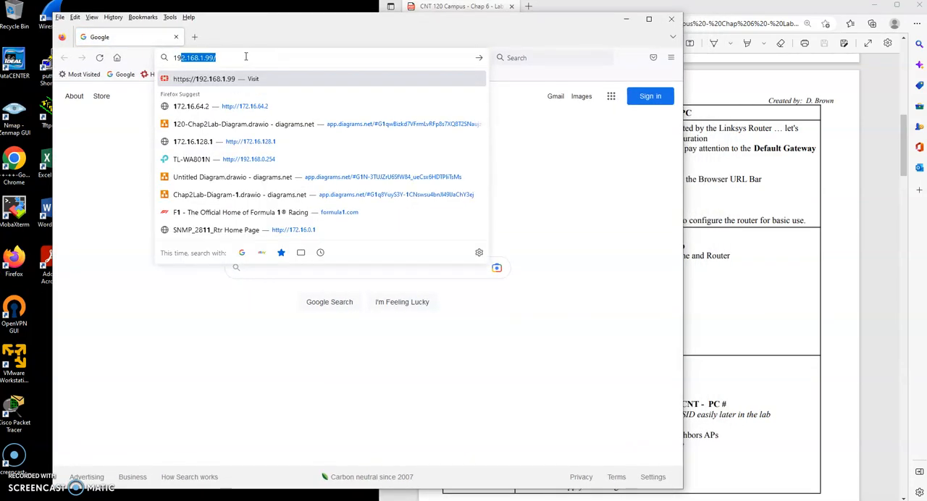
{"action": "type", "text": ".1.1"}
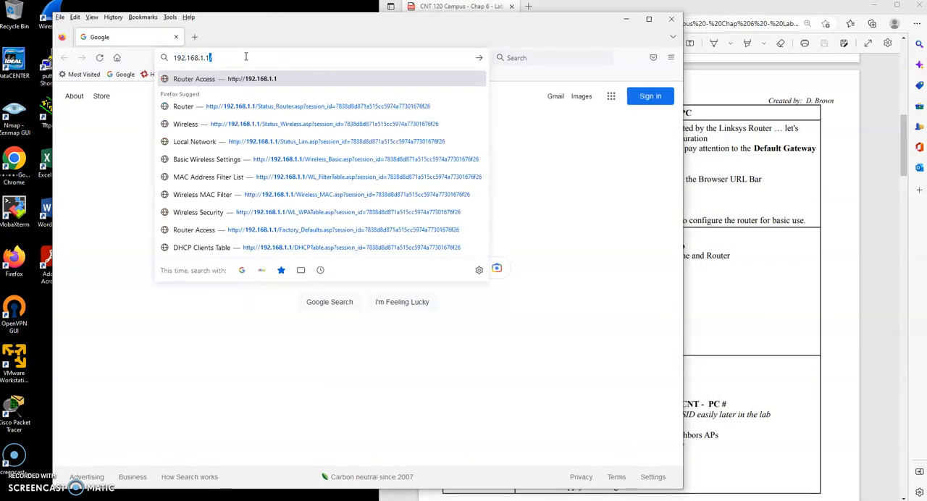
{"action": "key", "text": "Return"}
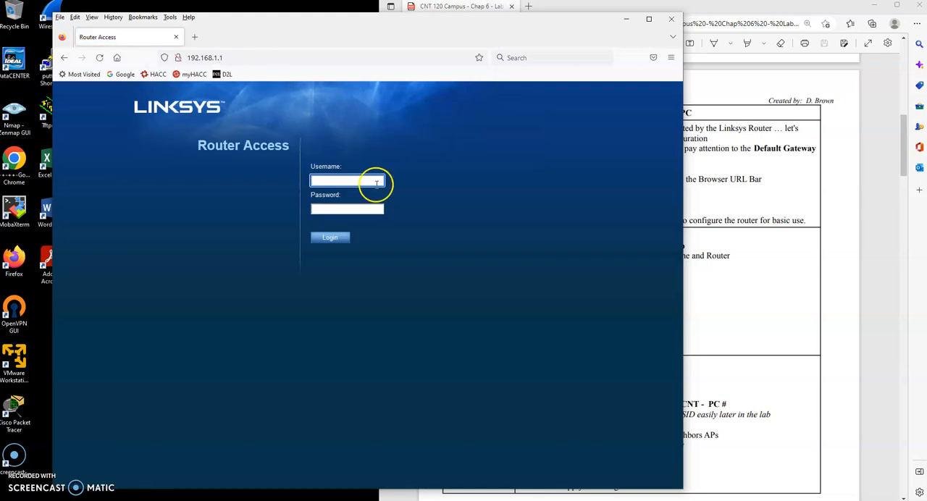
Step: Log in to the router with a blank username and the router password, and decline saving the password
{"action": "left_click_drag", "start_coordinate": [325, 22], "coordinate": [279, 19]}
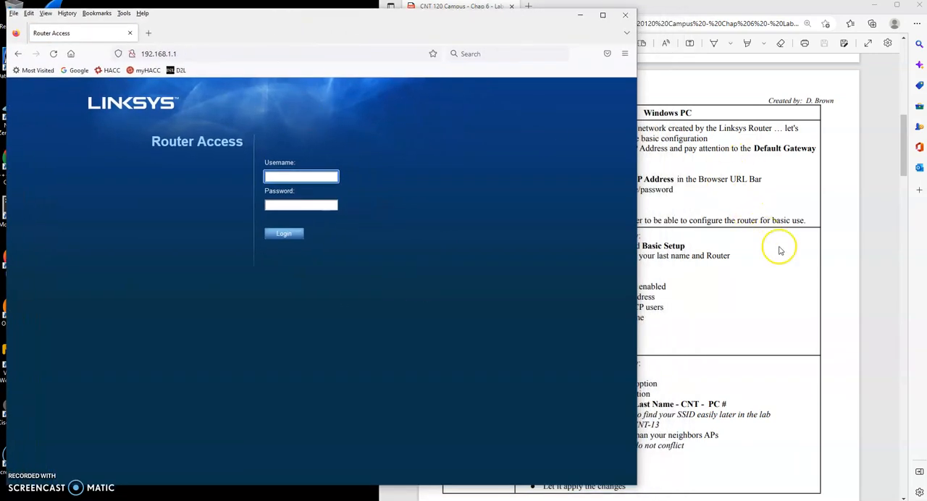
{"action": "left_click", "coordinate": [777, 275]}
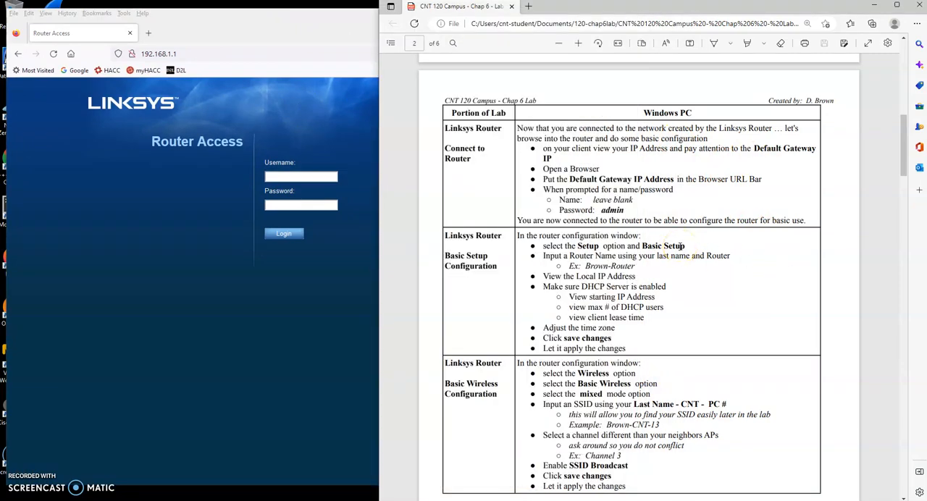
{"action": "left_click_drag", "start_coordinate": [590, 199], "coordinate": [628, 203]}
{"action": "left_click", "coordinate": [299, 207]}
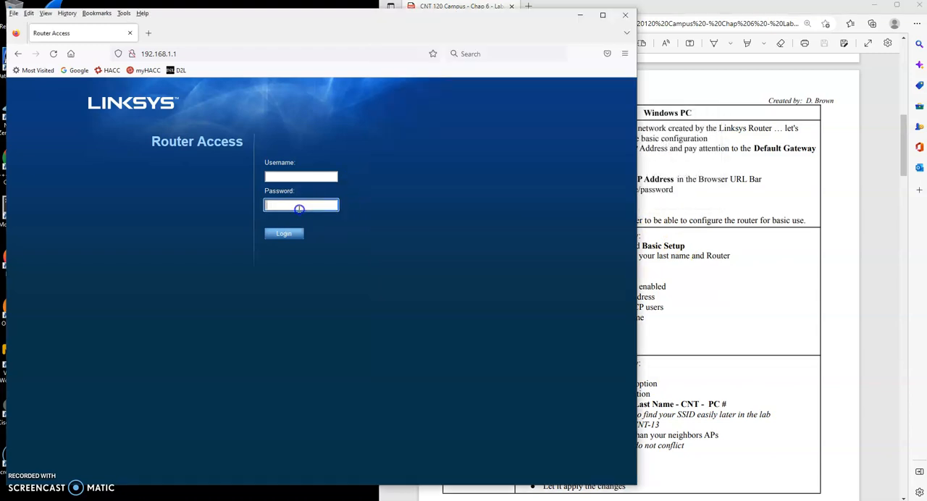
{"action": "type", "text": "•••"}
{"action": "key", "text": "BackSpace"}
{"action": "key", "text": "BackSpace"}
{"action": "key", "text": "BackSpace"}
{"action": "type", "text": "•••••"}
{"action": "key", "text": "Return"}
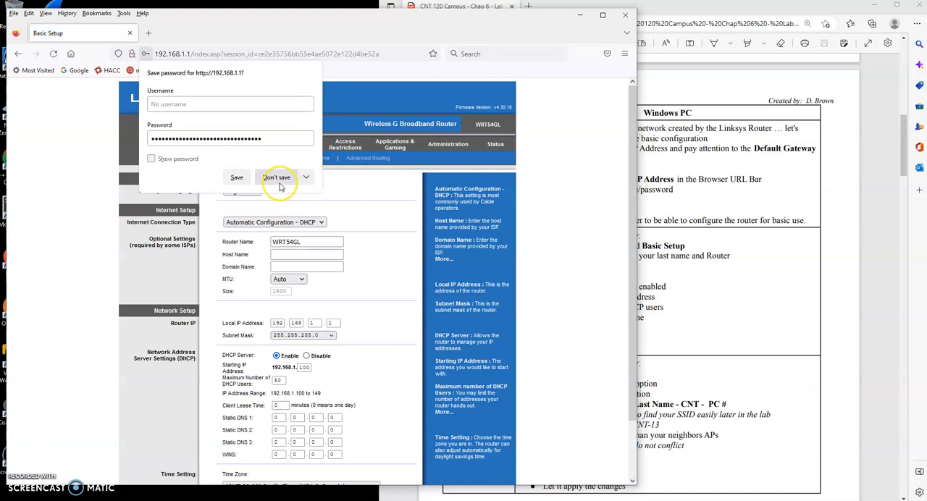
{"action": "left_click", "coordinate": [281, 181]}
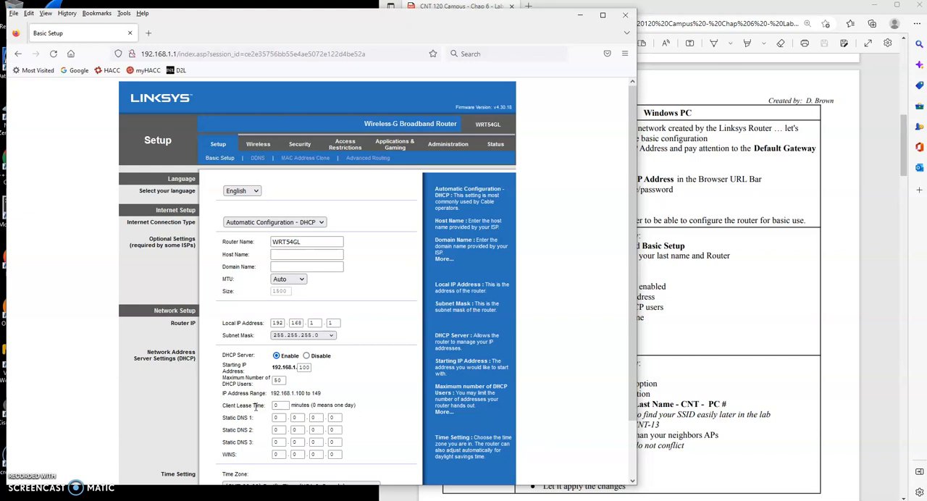
Step: Narrow and reposition the browser window so the lab instructions are readable beside it
{"action": "left_click_drag", "start_coordinate": [640, 92], "coordinate": [517, 95]}
{"action": "left_click_drag", "start_coordinate": [401, 29], "coordinate": [406, 21]}
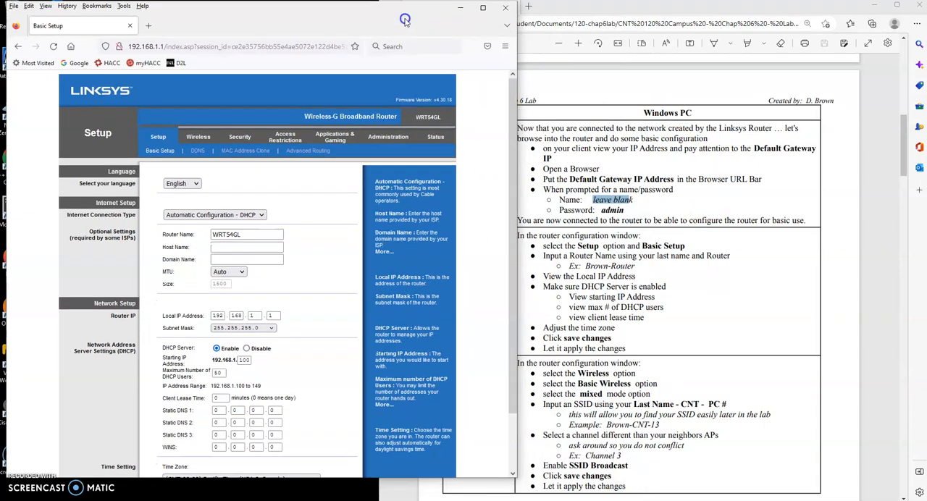
{"action": "left_click_drag", "start_coordinate": [517, 312], "coordinate": [511, 318]}
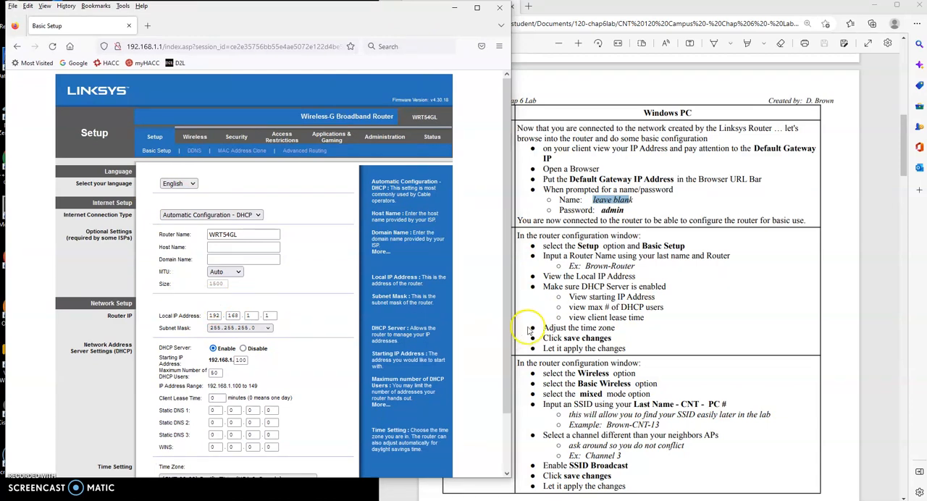
Step: Replace the Router Name in Basic Setup with the owner's last name followed by "-Router"
{"action": "left_click", "coordinate": [648, 274]}
{"action": "scroll", "coordinate": [724, 239], "scroll_direction": "down", "scroll_amount": 3}
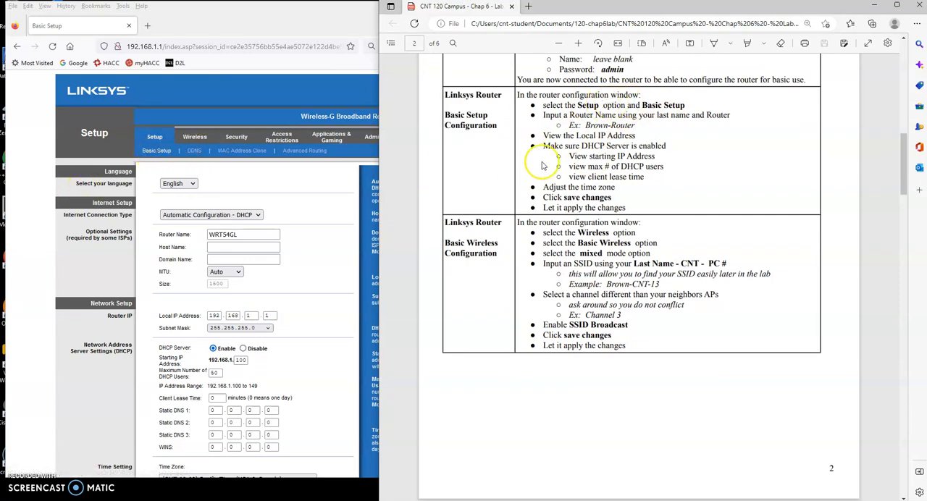
{"action": "double_click", "coordinate": [241, 234]}
{"action": "type", "text": "Brown-Rout"}
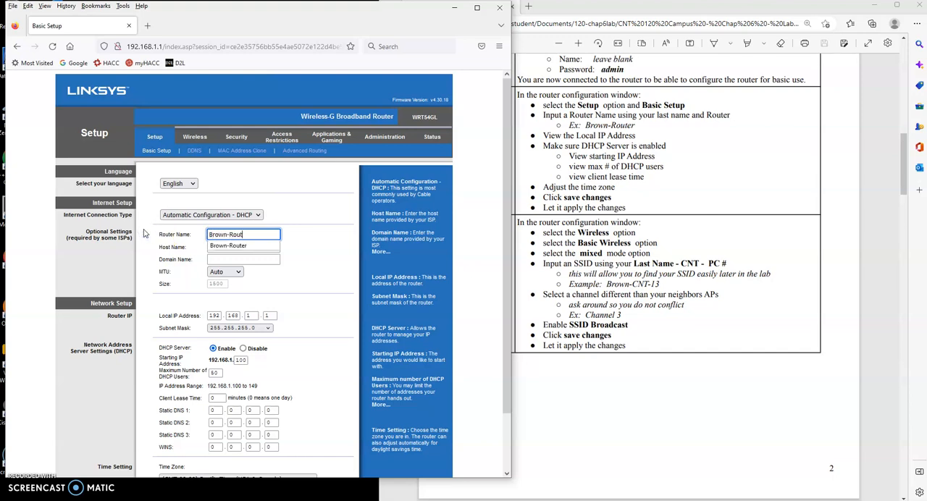
{"action": "type", "text": "er"}
{"action": "left_click", "coordinate": [309, 210]}
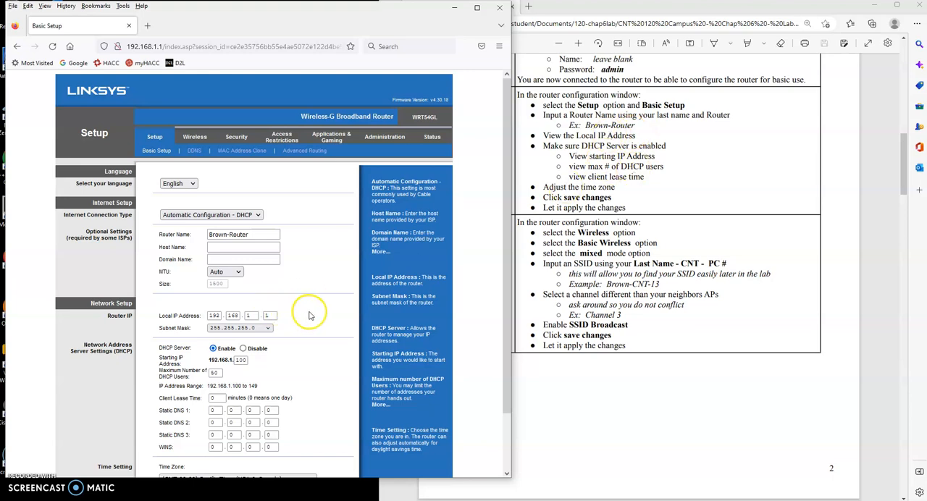
Step: Set the router's time zone to (GMT-05:00) Eastern Time (USA & Canada), save the Basic Setup settings and return to the page
{"action": "scroll", "coordinate": [297, 304], "scroll_direction": "down", "scroll_amount": 1}
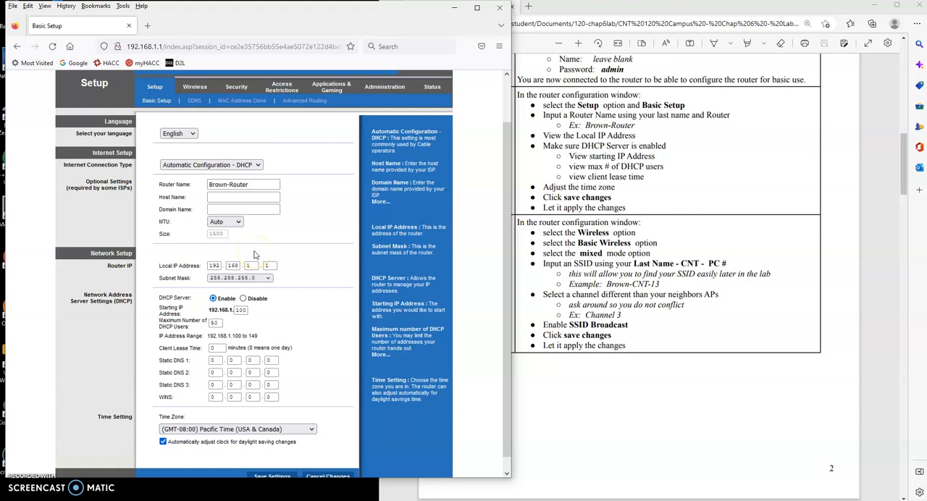
{"action": "scroll", "coordinate": [330, 333], "scroll_direction": "down", "scroll_amount": 1}
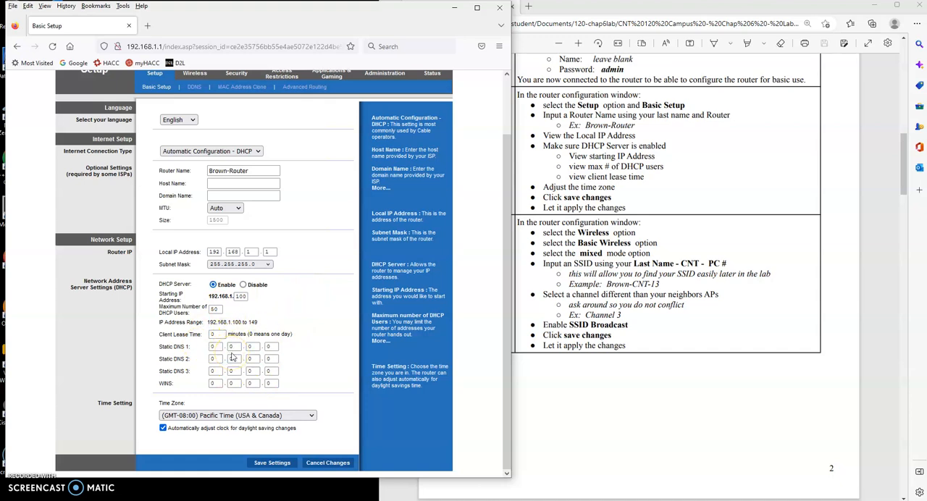
{"action": "left_click", "coordinate": [308, 417]}
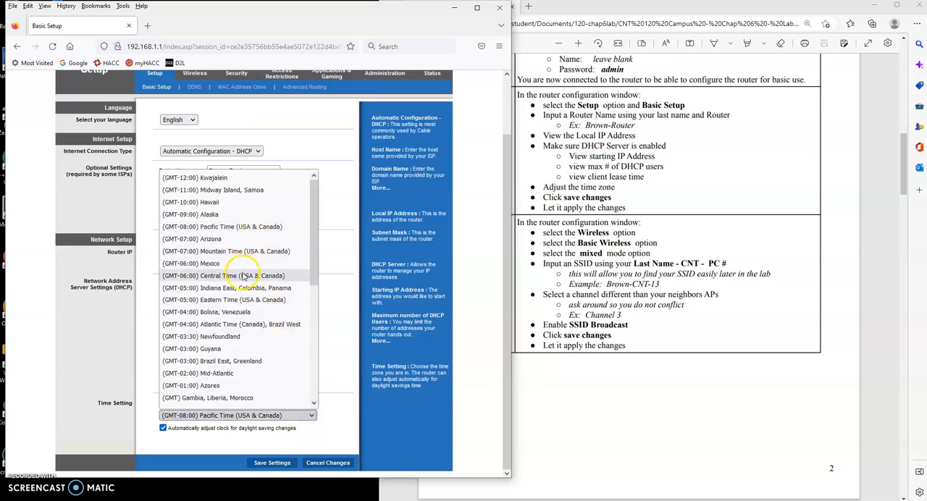
{"action": "left_click", "coordinate": [244, 301]}
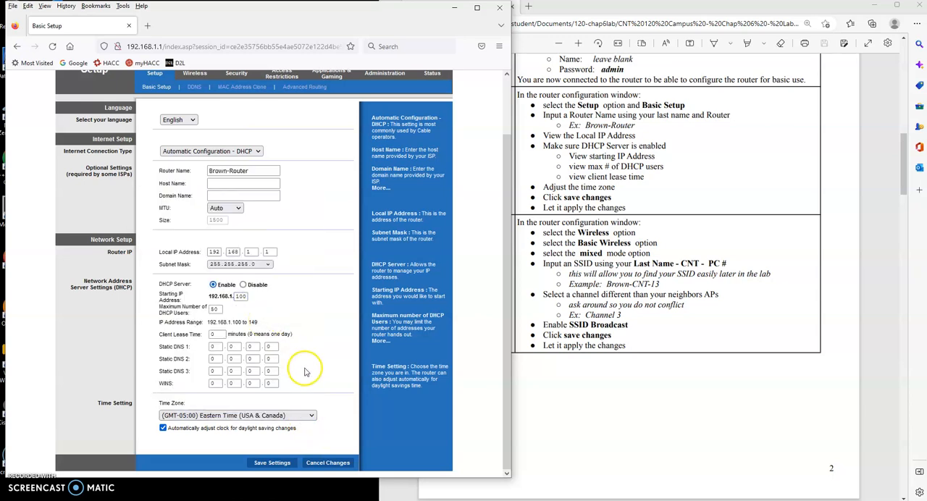
{"action": "left_click", "coordinate": [264, 463]}
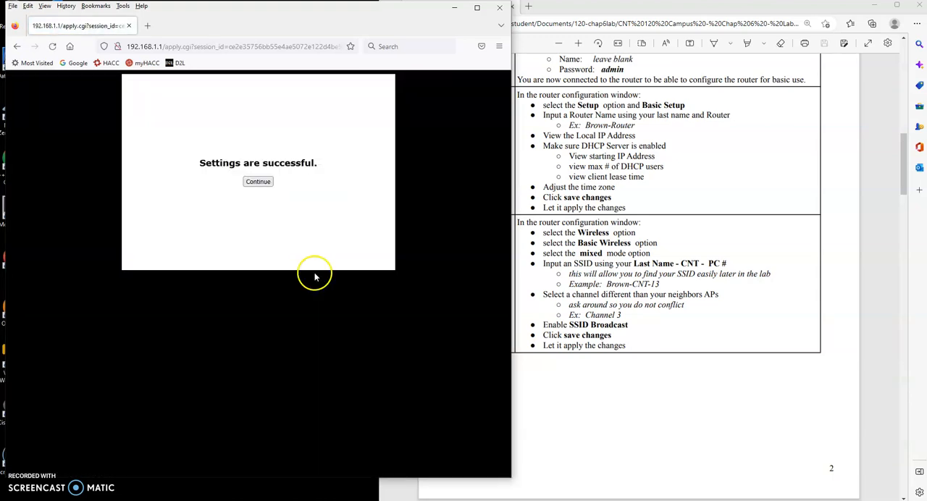
{"action": "left_click", "coordinate": [265, 183]}
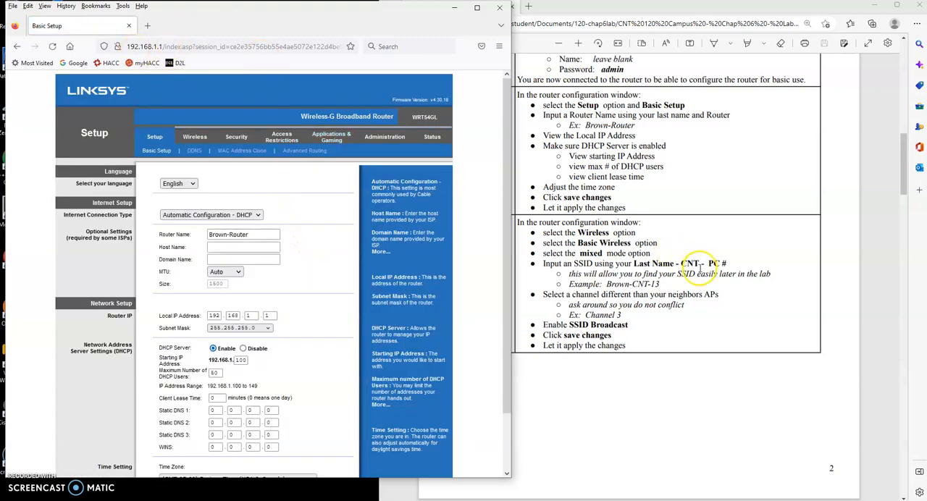
Step: Open the router's Basic Wireless Settings and keep the Wireless Network Mode on Mixed, following the lab instructions
{"action": "scroll", "coordinate": [666, 258], "scroll_direction": "down", "scroll_amount": 3}
{"action": "scroll", "coordinate": [666, 258], "scroll_direction": "down", "scroll_amount": 2}
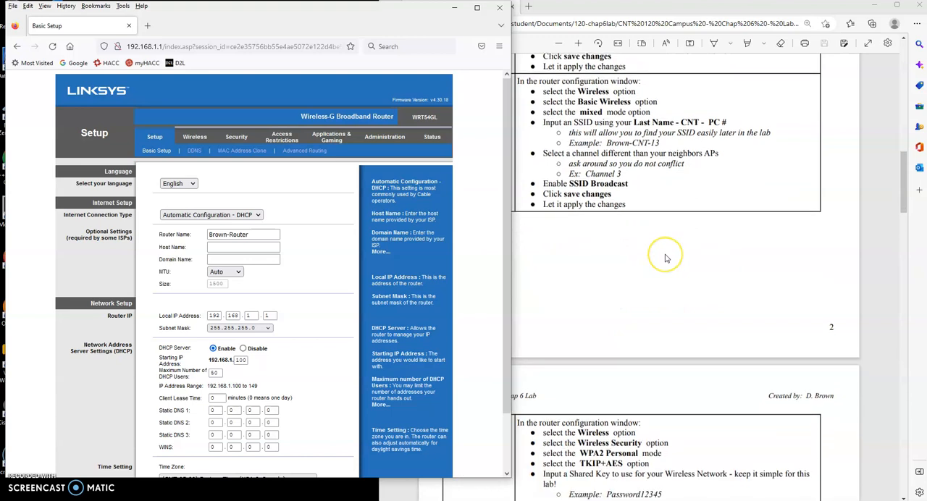
{"action": "scroll", "coordinate": [666, 258], "scroll_direction": "up", "scroll_amount": 3}
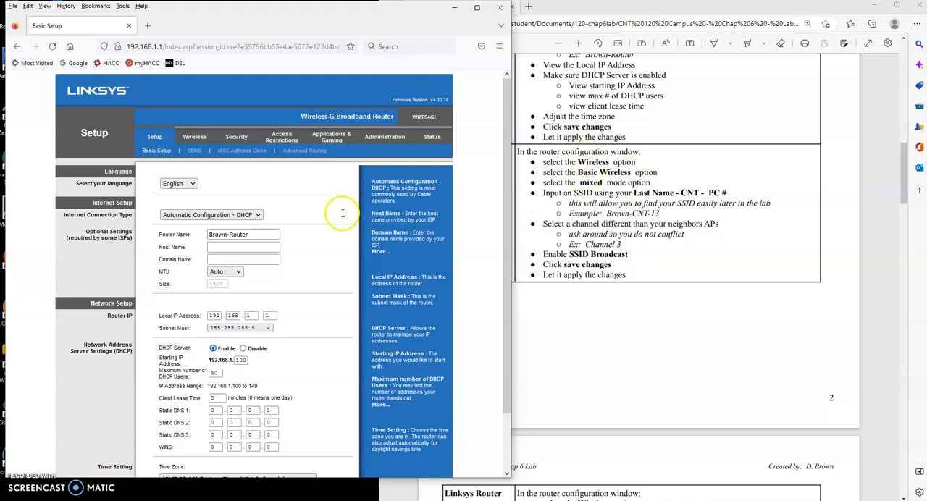
{"action": "left_click", "coordinate": [195, 137]}
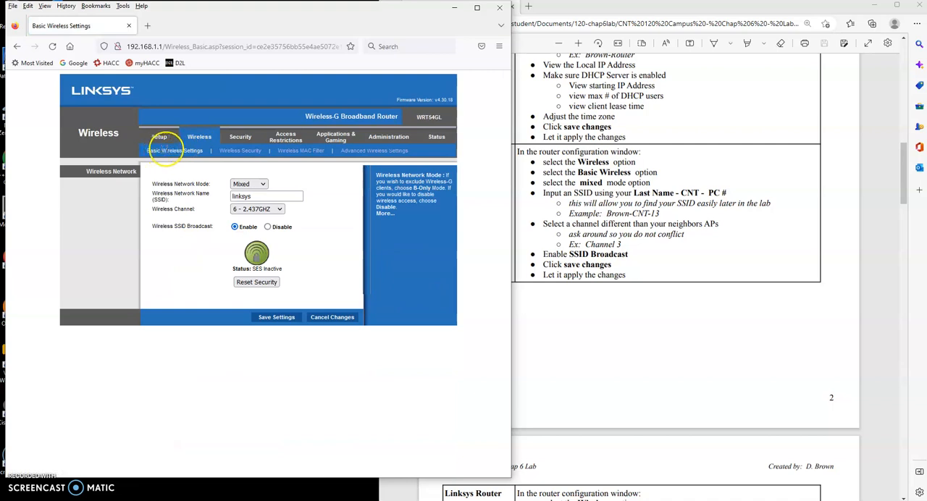
{"action": "left_click", "coordinate": [262, 184]}
{"action": "left_click", "coordinate": [287, 184]}
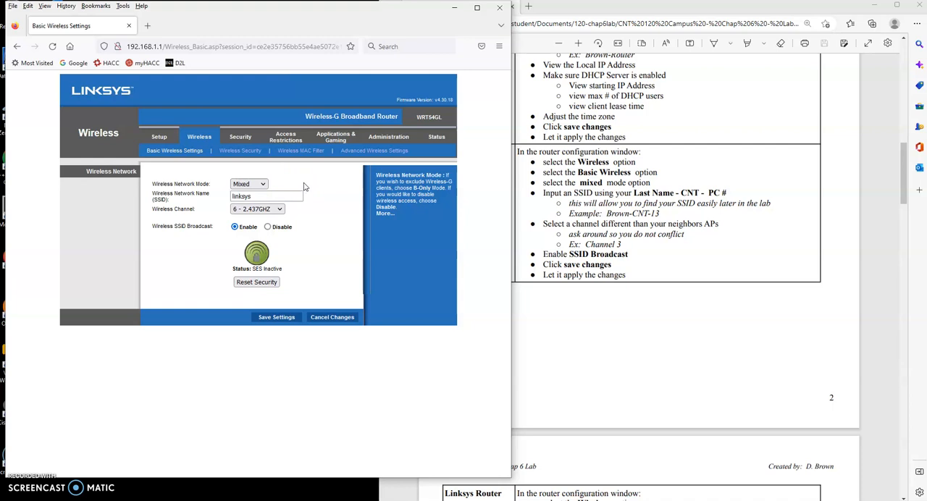
{"action": "left_click", "coordinate": [293, 194]}
Step: Replace the Wireless Network Name (SSID) with the owner's last name followed by "-CNT-02", following the lab's example format
{"action": "double_click", "coordinate": [273, 196]}
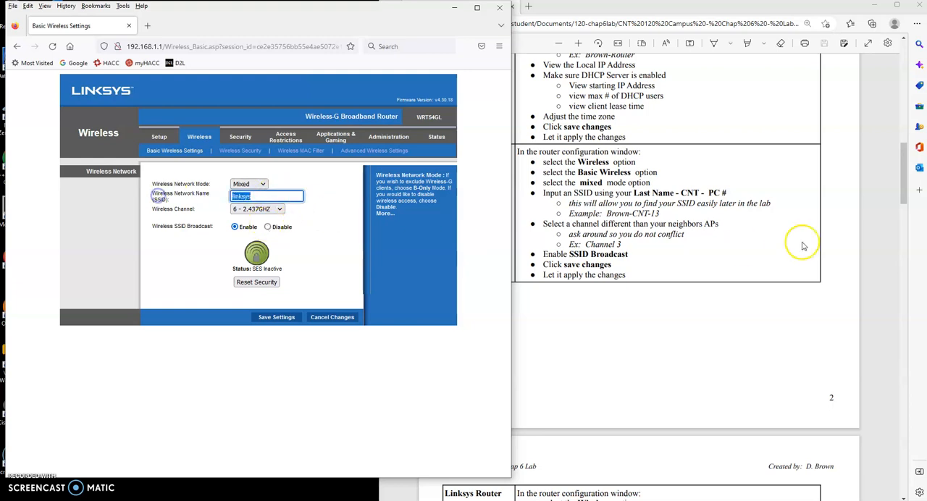
{"action": "left_click", "coordinate": [660, 214]}
{"action": "left_click_drag", "start_coordinate": [660, 214], "coordinate": [589, 214]}
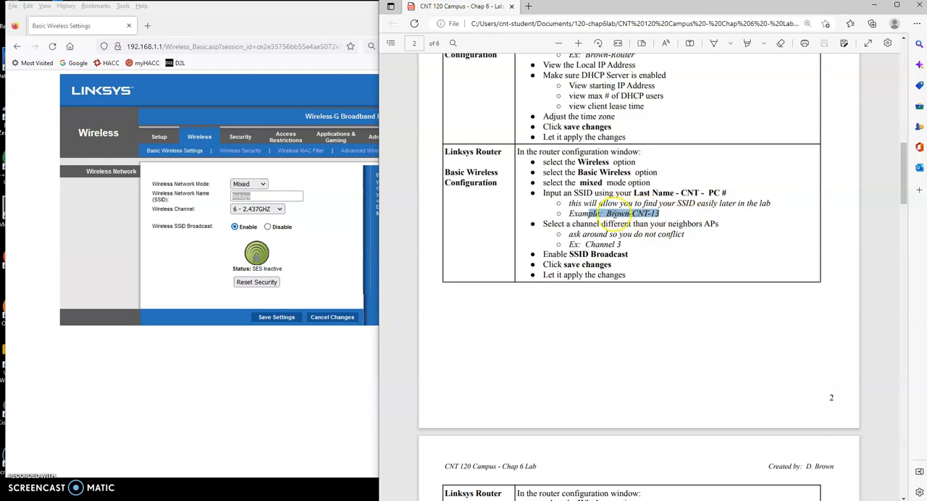
{"action": "left_click", "coordinate": [265, 195]}
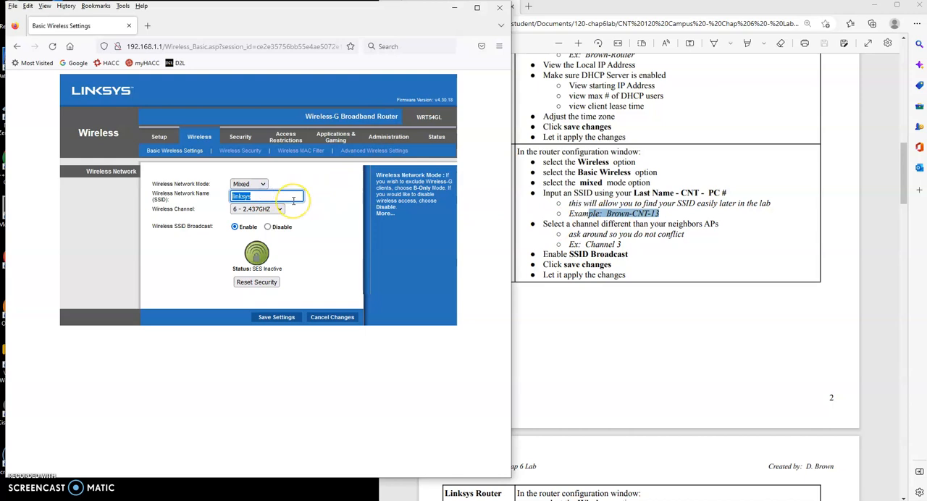
{"action": "type", "text": "Brown"}
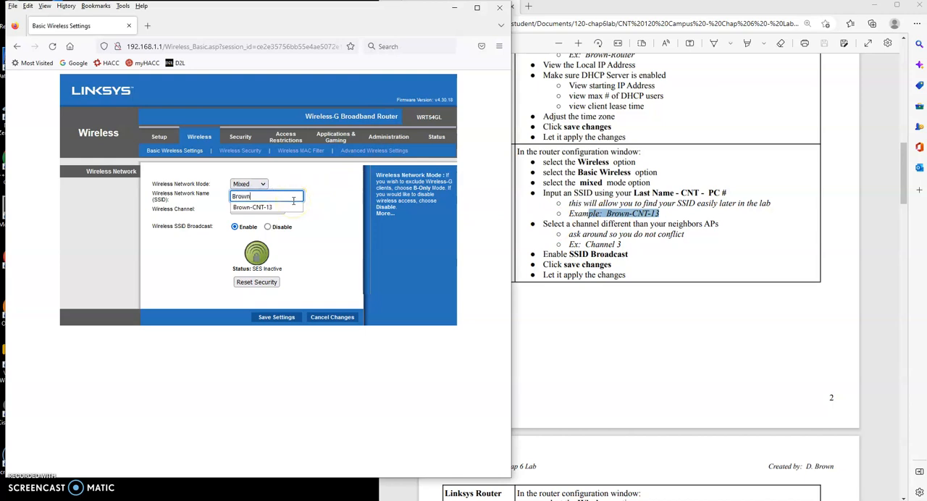
{"action": "type", "text": "-CNT-02"}
{"action": "left_click", "coordinate": [339, 202]}
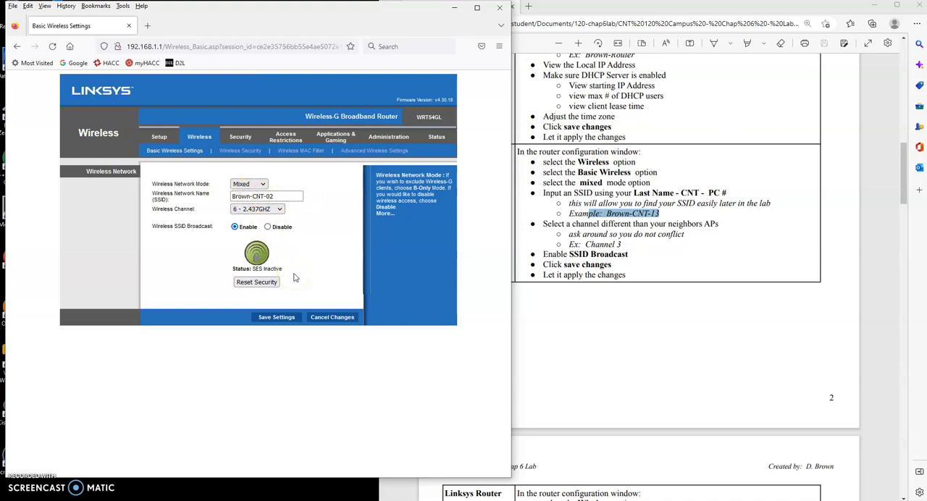
Step: Set the Wireless Channel to 1 - 2.412GHZ and save the basic wireless settings
{"action": "left_click", "coordinate": [279, 209]}
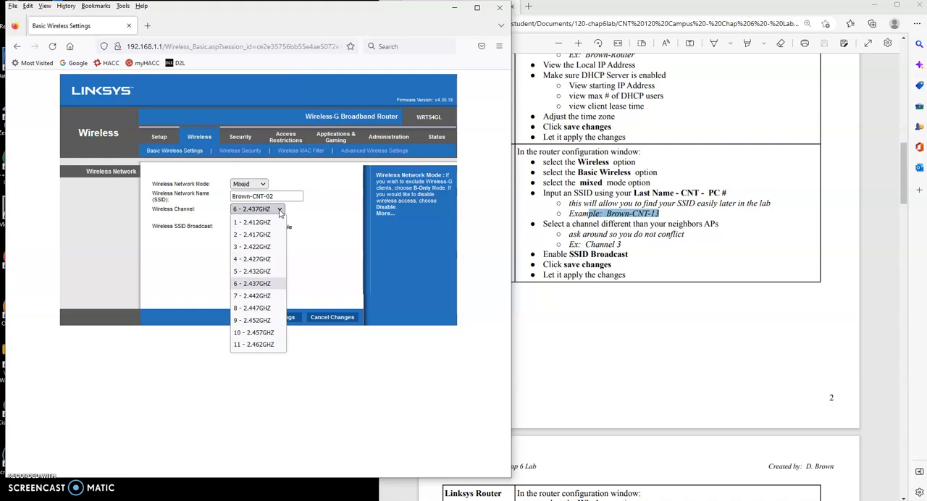
{"action": "left_click", "coordinate": [257, 225]}
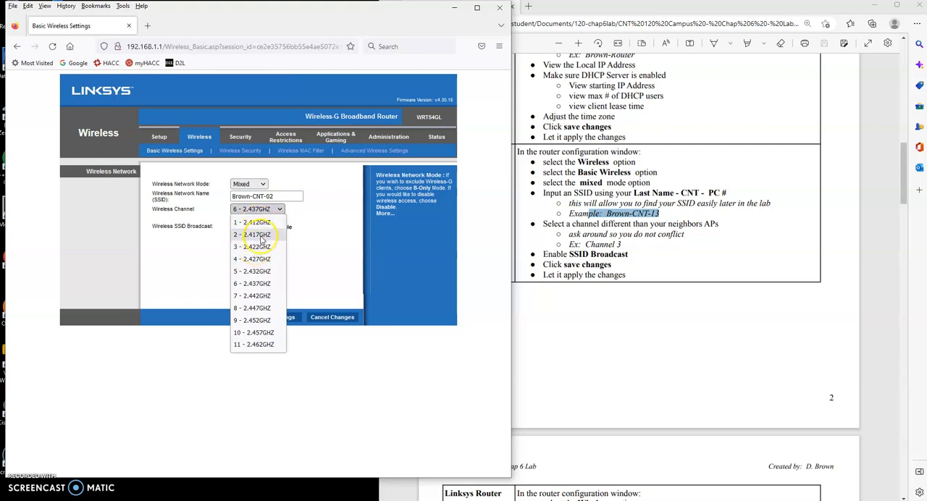
{"action": "left_click", "coordinate": [254, 222]}
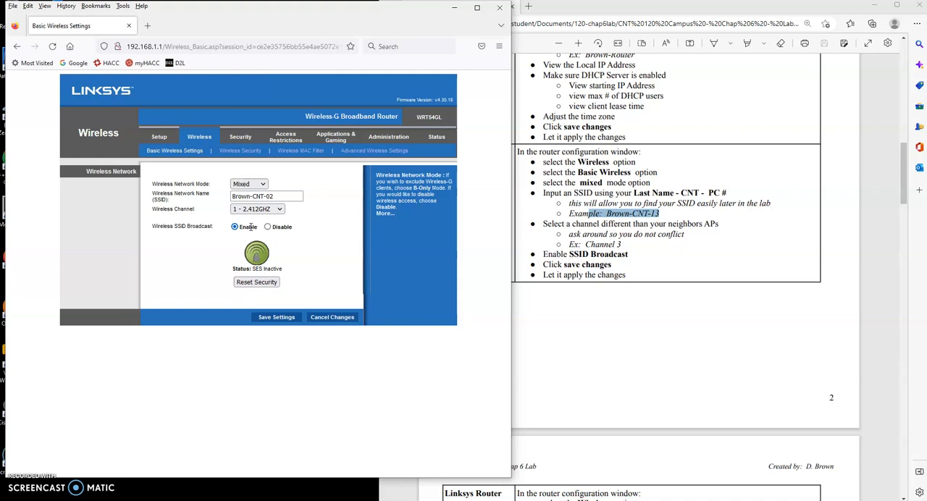
{"action": "left_click_drag", "start_coordinate": [274, 196], "coordinate": [219, 204]}
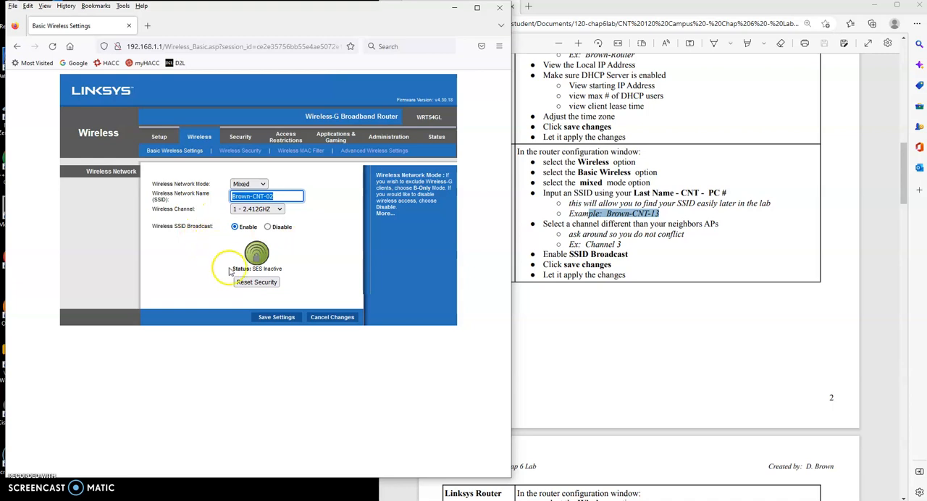
{"action": "left_click", "coordinate": [277, 317]}
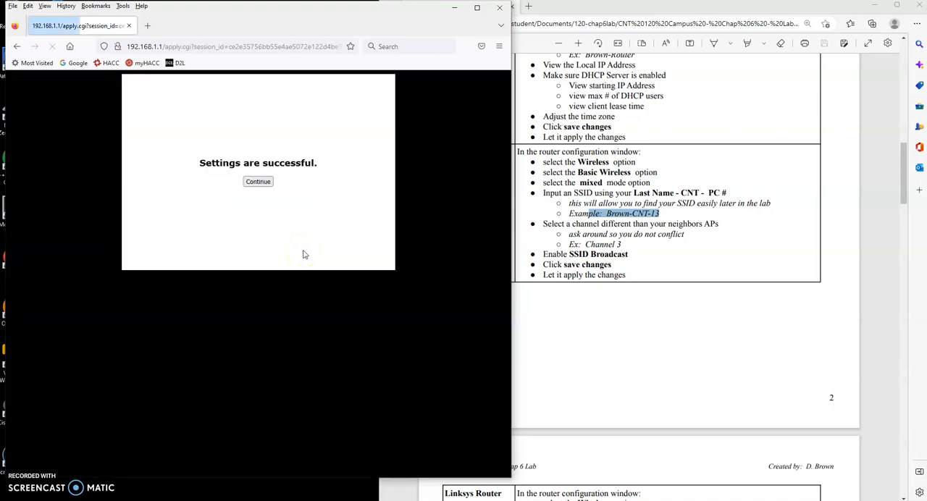
{"action": "left_click", "coordinate": [259, 182]}
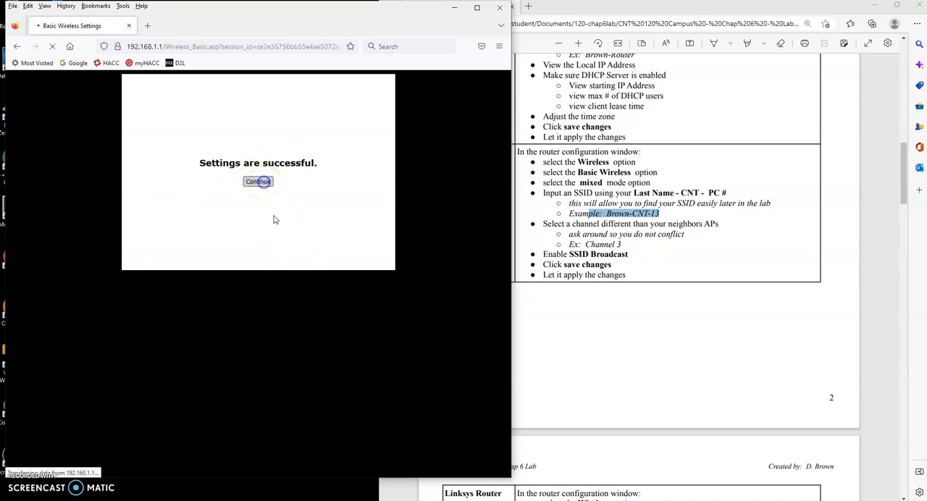
Step: Open the router's Wireless Security settings and set the Security Mode to WPA2 Personal, as the lab instructions require
{"action": "scroll", "coordinate": [672, 281], "scroll_direction": "down", "scroll_amount": 2}
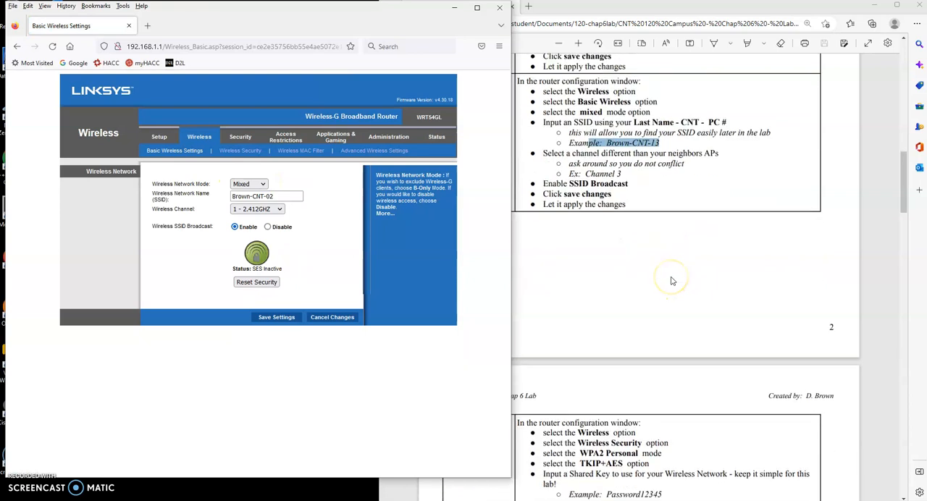
{"action": "scroll", "coordinate": [672, 281], "scroll_direction": "down", "scroll_amount": 3}
{"action": "scroll", "coordinate": [672, 281], "scroll_direction": "down", "scroll_amount": 1}
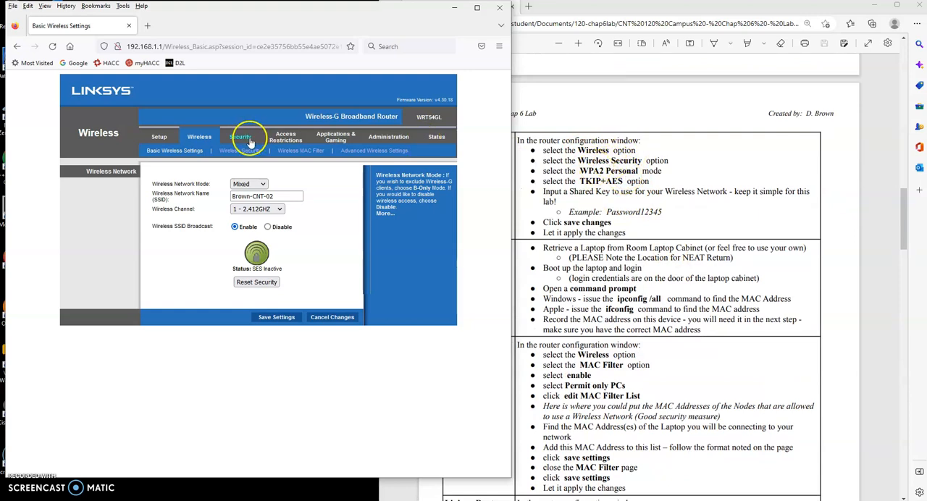
{"action": "left_click", "coordinate": [240, 150]}
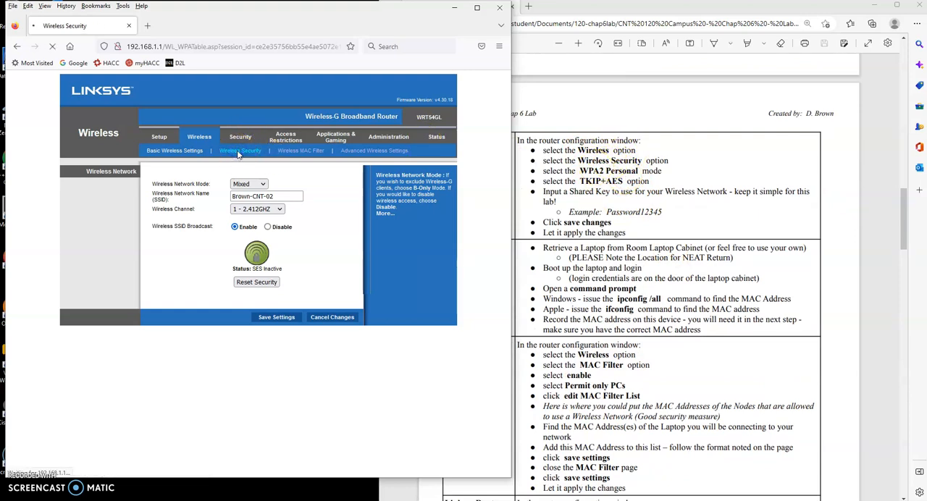
{"action": "left_click", "coordinate": [254, 185]}
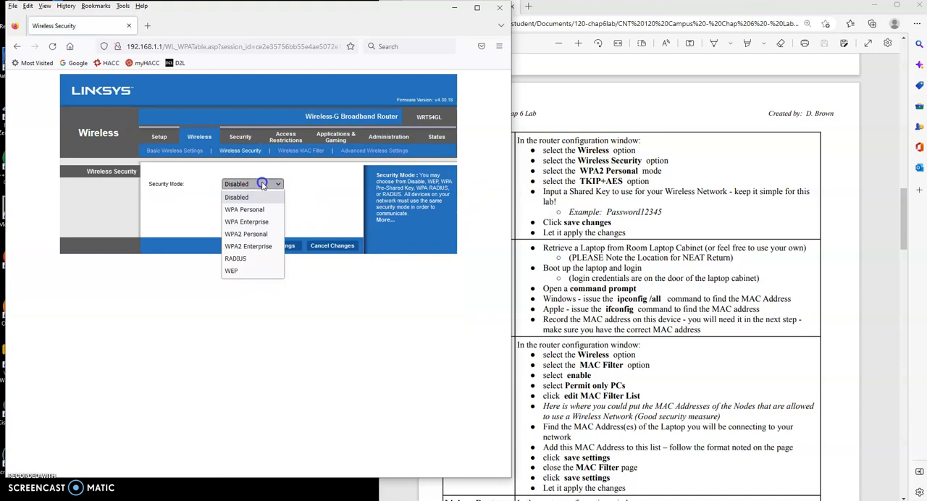
{"action": "left_click", "coordinate": [255, 236]}
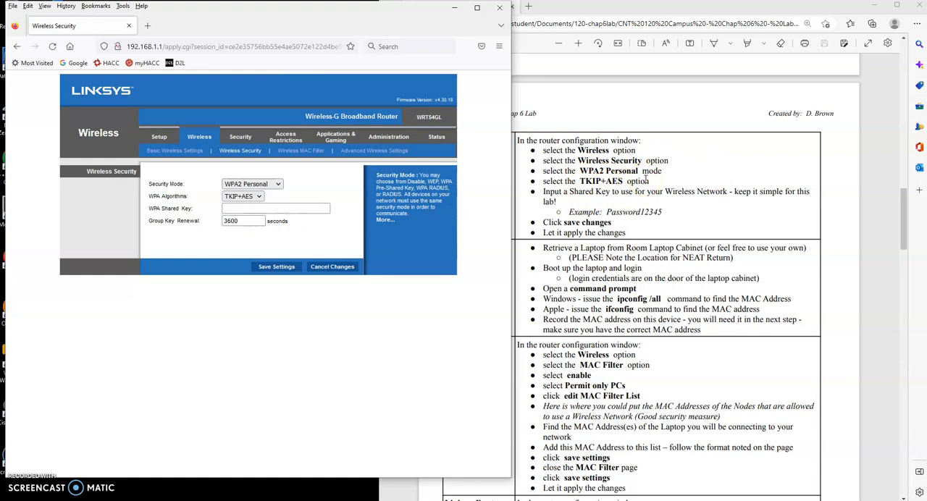
Step: Enter the WPA Shared Key for the wireless network and save the wireless security settings
{"action": "left_click", "coordinate": [275, 209]}
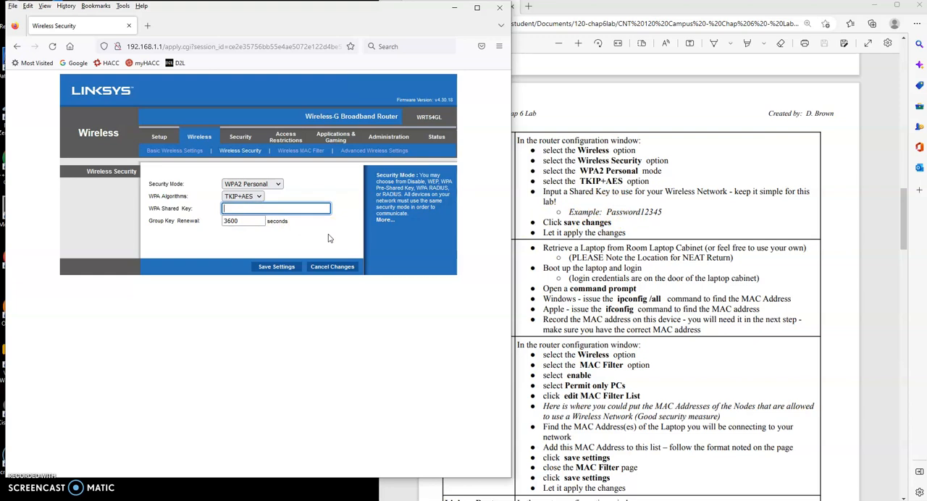
{"action": "type", "text": "Password12345"}
{"action": "left_click", "coordinate": [357, 233]}
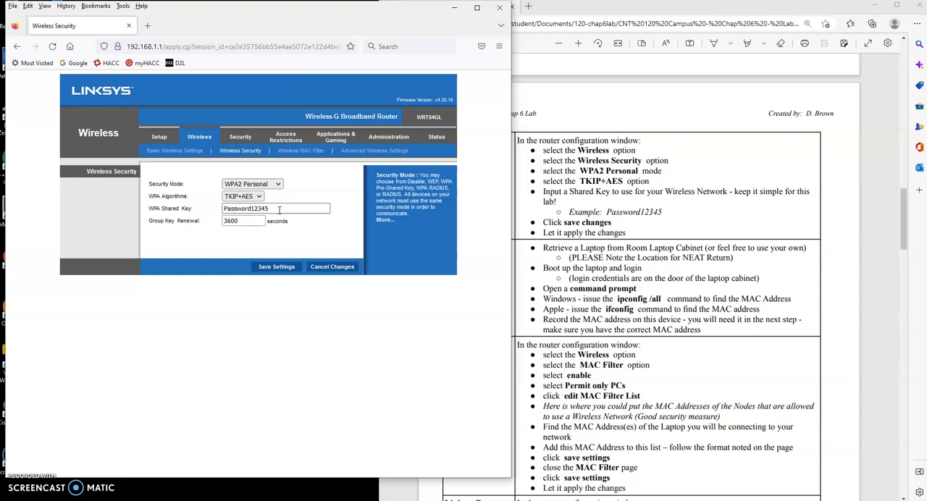
{"action": "left_click", "coordinate": [276, 267]}
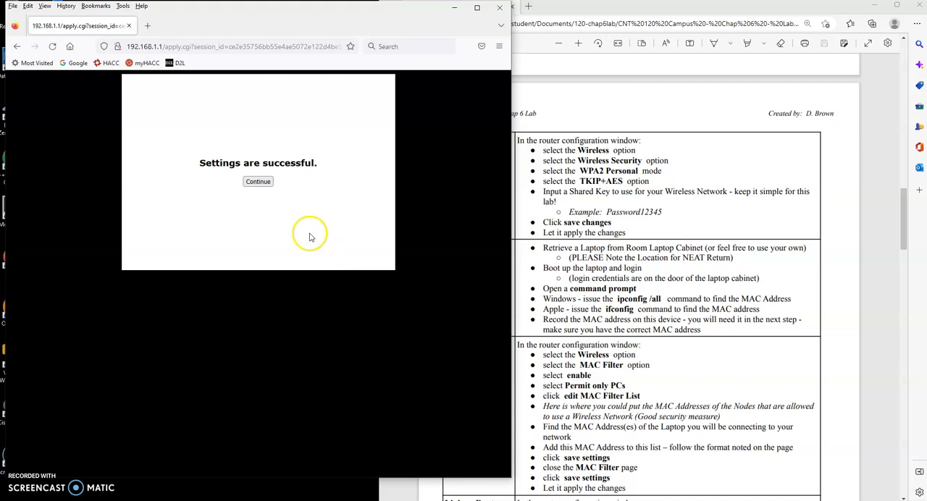
{"action": "left_click", "coordinate": [258, 181]}
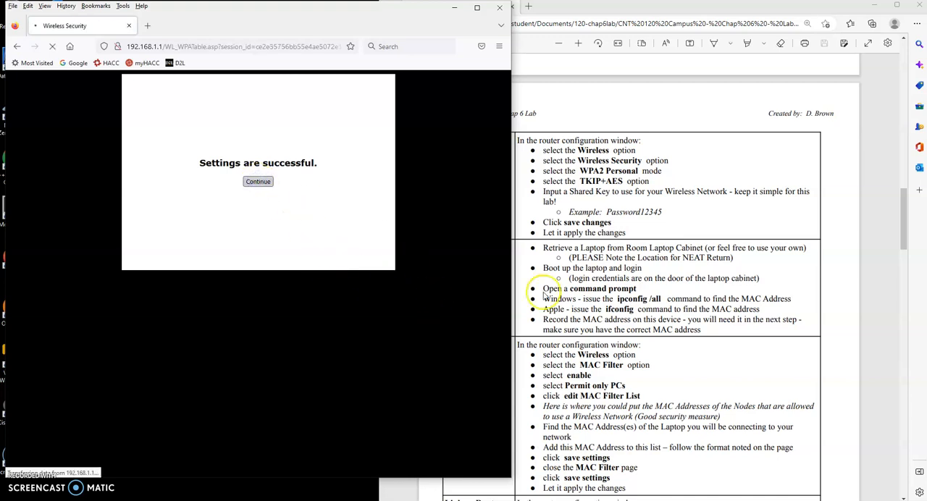
Step: Highlight the ipconfig /all command in the lab's Wireless Device instructions
{"action": "scroll", "coordinate": [651, 258], "scroll_direction": "down", "scroll_amount": 3}
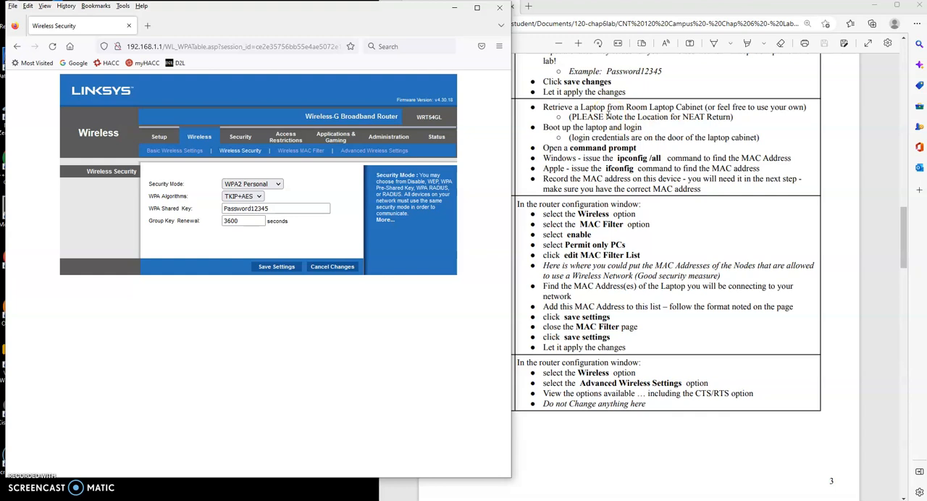
{"action": "left_click", "coordinate": [629, 157]}
{"action": "left_click_drag", "start_coordinate": [630, 156], "coordinate": [676, 160]}
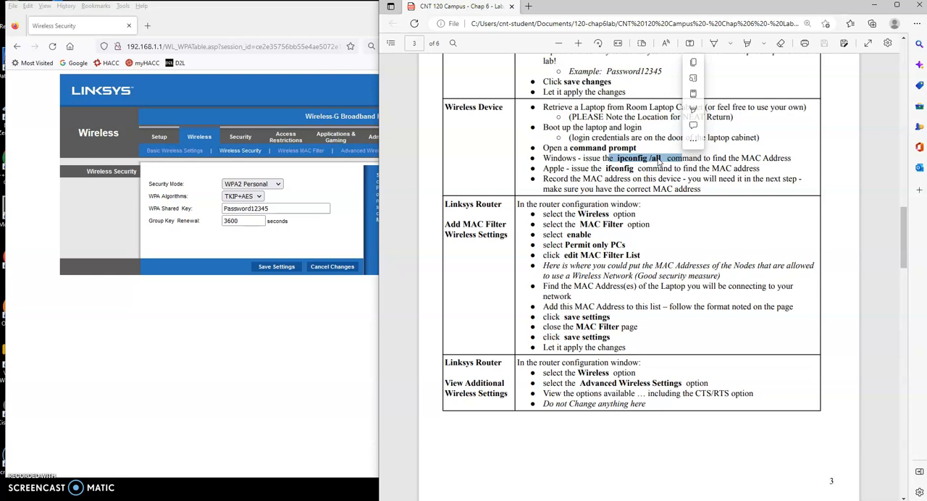
Step: Open Notepad and start a note with the heading "Mac Laptop"
{"action": "left_click", "coordinate": [107, 500]}
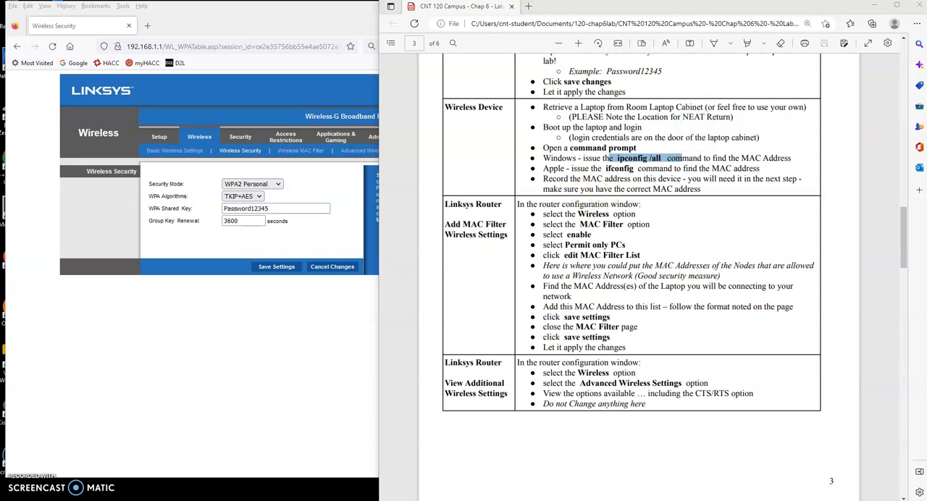
{"action": "left_click", "coordinate": [71, 438]}
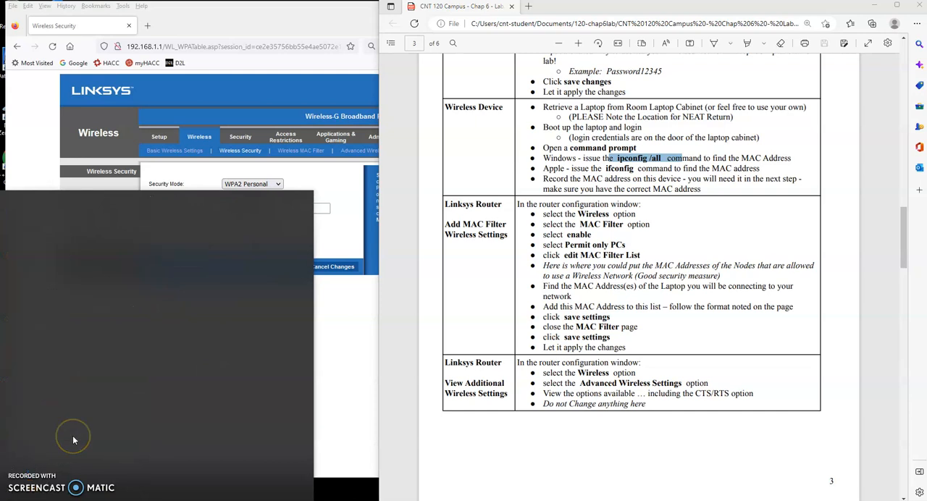
{"action": "type", "text": "nortepa"}
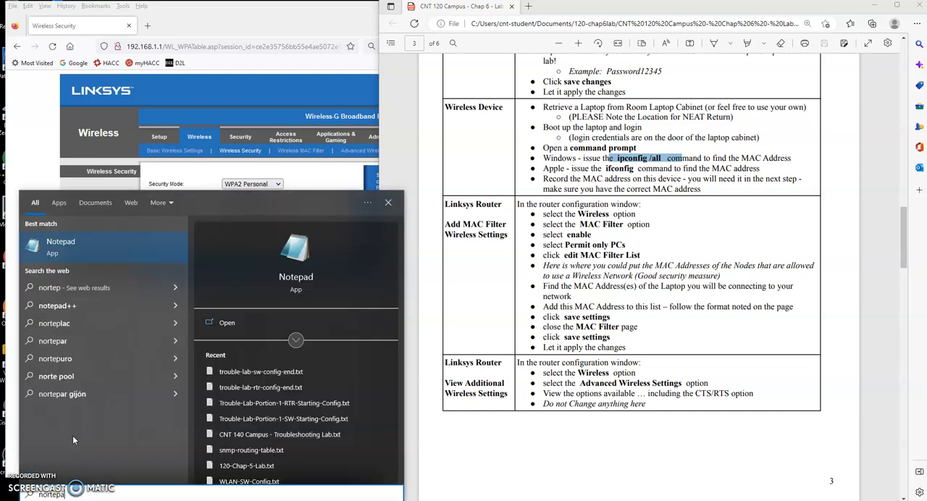
{"action": "key", "text": "Return"}
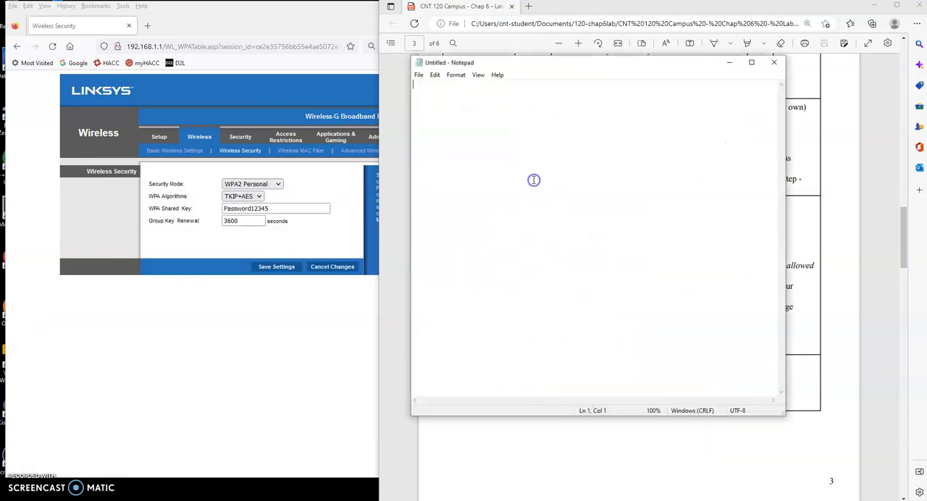
{"action": "type", "text": "Mac Laptop"}
{"action": "key", "text": "Return"}
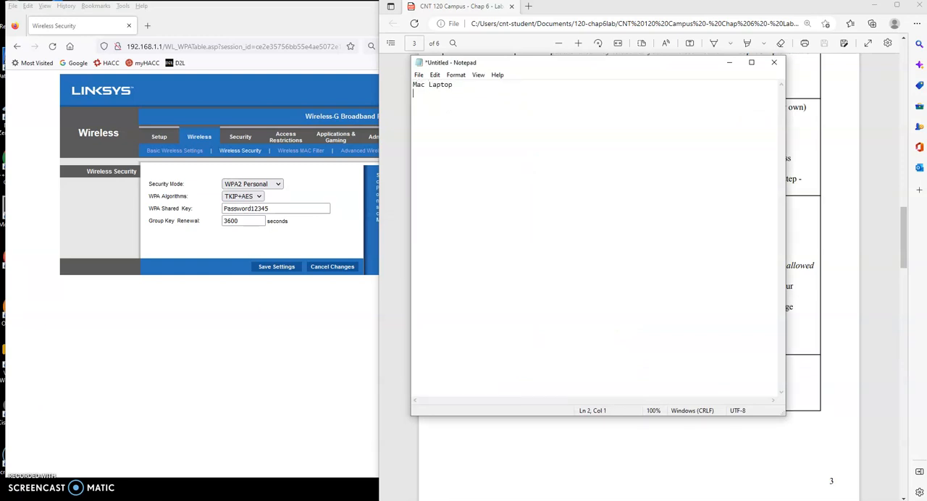
Step: Record the laptop's MAC address a0:99:9b:06:ec:83 below the heading and move the note clear of the lab instructions
{"action": "key", "text": "Return"}
{"action": "type", "text": "a0:99:9b:06:ec:83"}
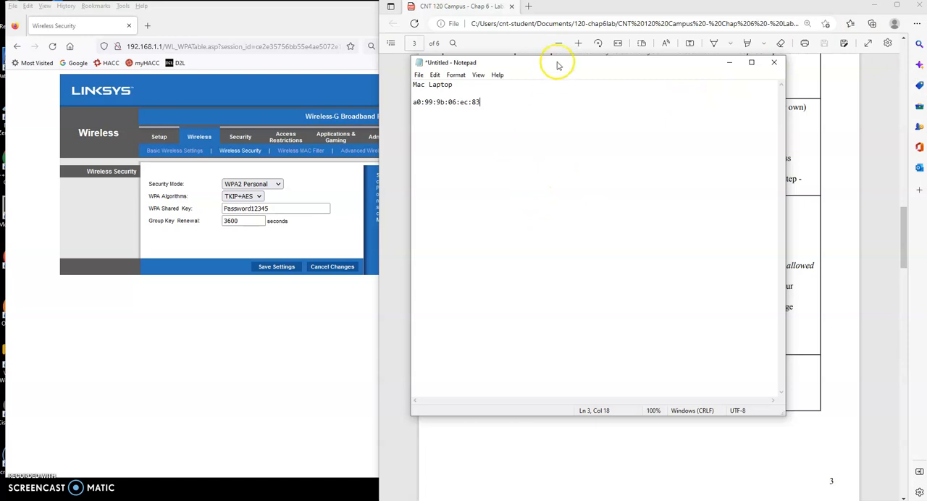
{"action": "left_click_drag", "start_coordinate": [548, 63], "coordinate": [266, 100]}
Step: Following the lab's Add MAC Filter instructions, enable the router's Wireless MAC Filter and permit only listed PCs to access the wireless network
{"action": "left_click", "coordinate": [778, 243]}
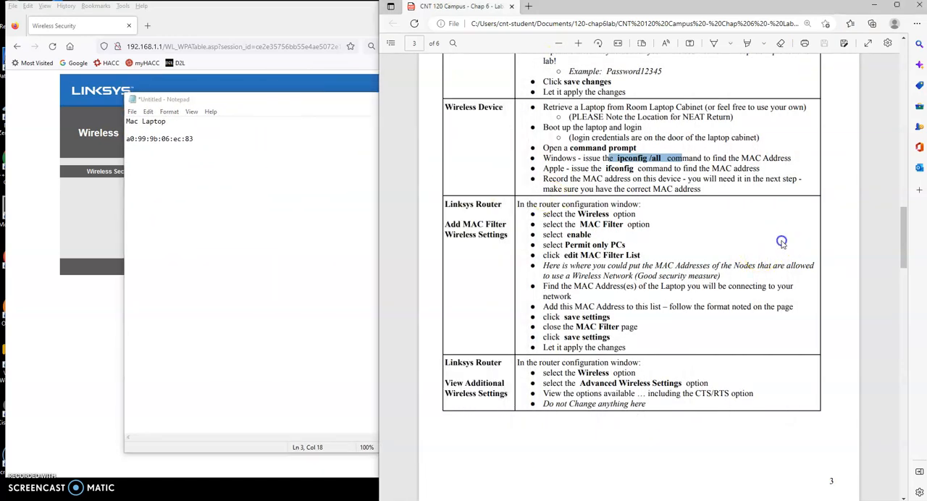
{"action": "scroll", "coordinate": [690, 241], "scroll_direction": "down", "scroll_amount": 2}
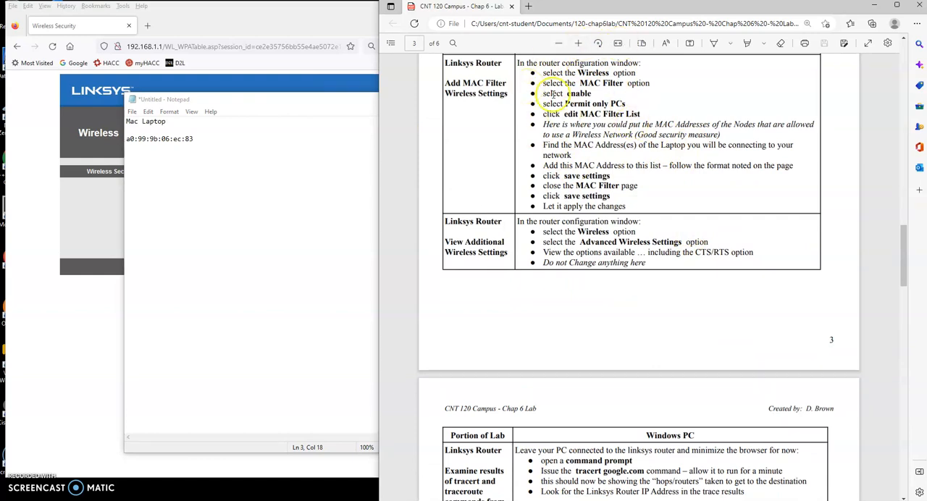
{"action": "scroll", "coordinate": [620, 179], "scroll_direction": "up", "scroll_amount": 1}
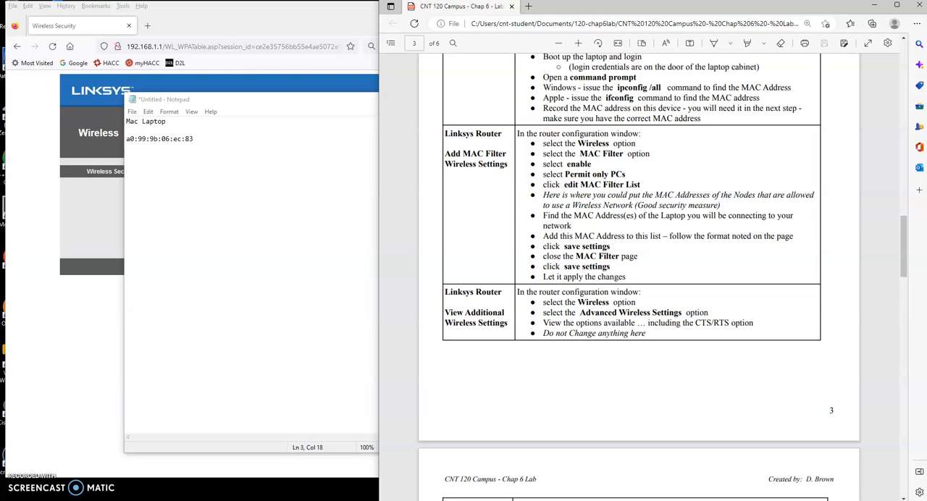
{"action": "left_click", "coordinate": [28, 226]}
{"action": "left_click", "coordinate": [312, 157]}
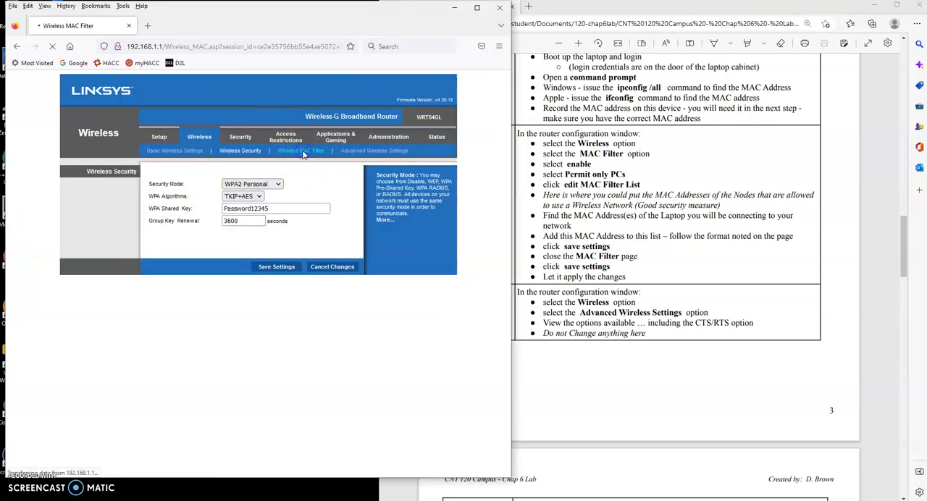
{"action": "left_click", "coordinate": [216, 185]}
{"action": "left_click", "coordinate": [217, 210]}
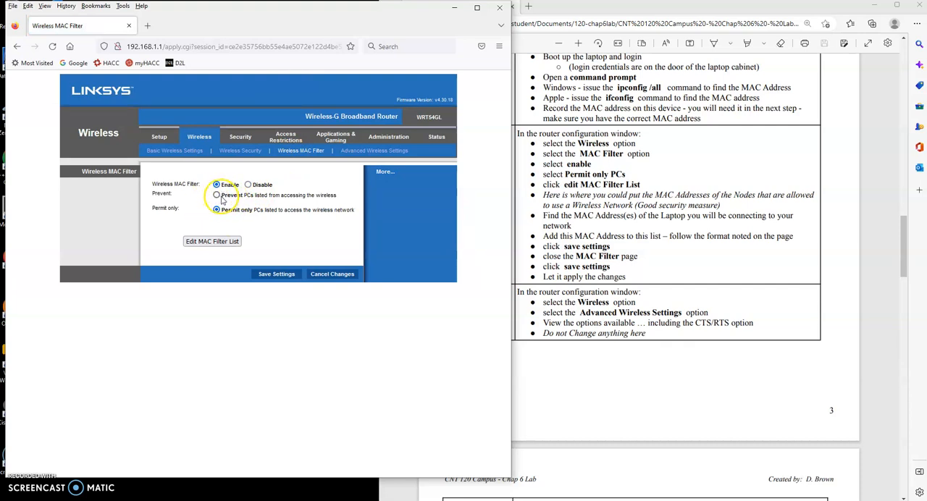
{"action": "left_click", "coordinate": [220, 243]}
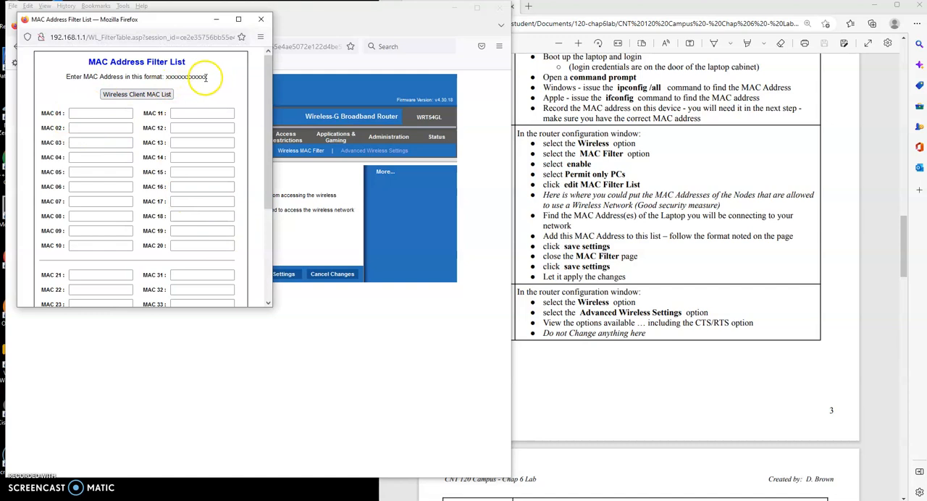
{"action": "left_click_drag", "start_coordinate": [206, 76], "coordinate": [166, 77]}
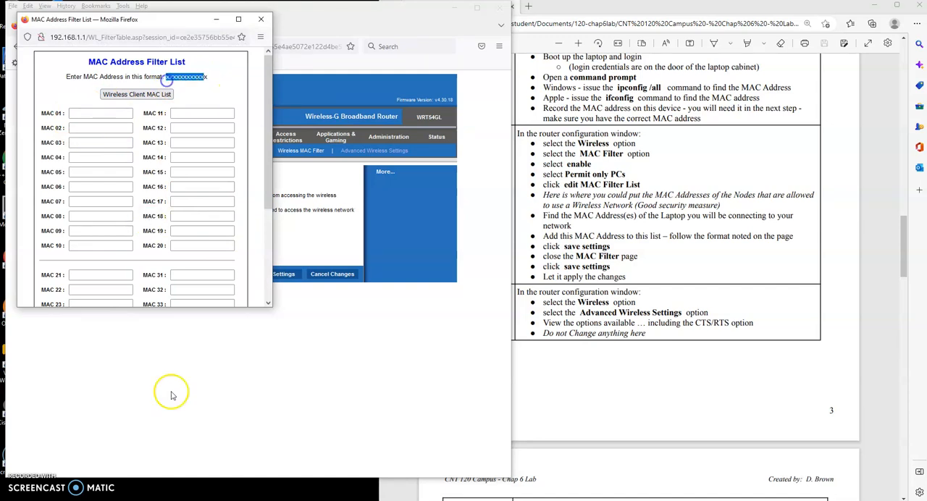
{"action": "left_click", "coordinate": [225, 500]}
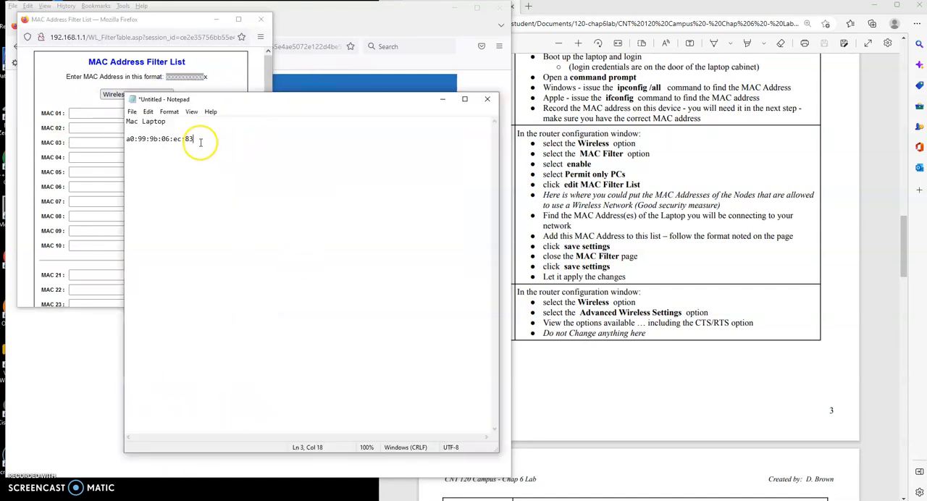
{"action": "left_click_drag", "start_coordinate": [194, 138], "coordinate": [104, 138]}
{"action": "key", "text": "ctrl+c"}
{"action": "left_click", "coordinate": [181, 154]}
{"action": "key", "text": "ctrl+v"}
{"action": "key", "text": "BackSpace"}
{"action": "key", "text": "BackSpace"}
{"action": "key", "text": "Left"}
{"action": "key", "text": "BackSpace"}
{"action": "key", "text": "Left"}
{"action": "key", "text": "BackSpace"}
{"action": "key", "text": "Left"}
{"action": "key", "text": "BackSpace"}
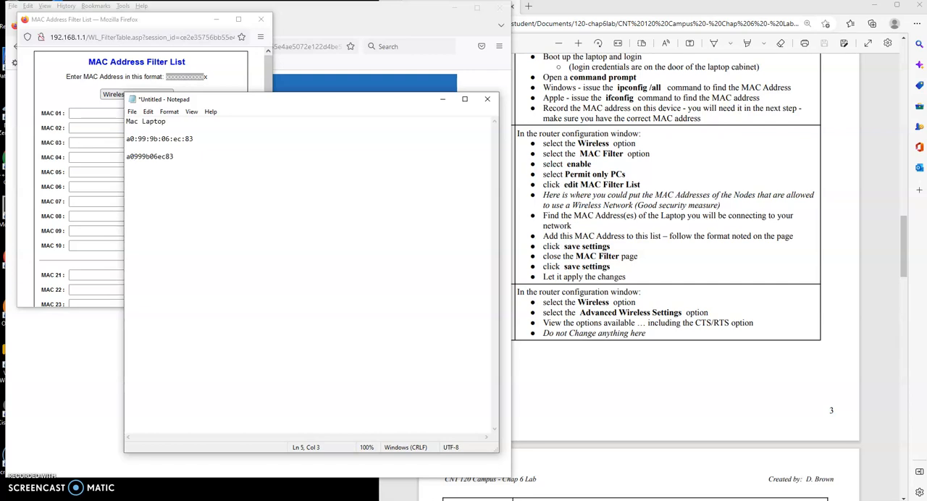
Step: Copy a0999b06ec83 from the note into the MAC 01 entry of the MAC Address Filter List and save the list
{"action": "left_click_drag", "start_coordinate": [176, 157], "coordinate": [111, 157]}
{"action": "key", "text": "ctrl+c"}
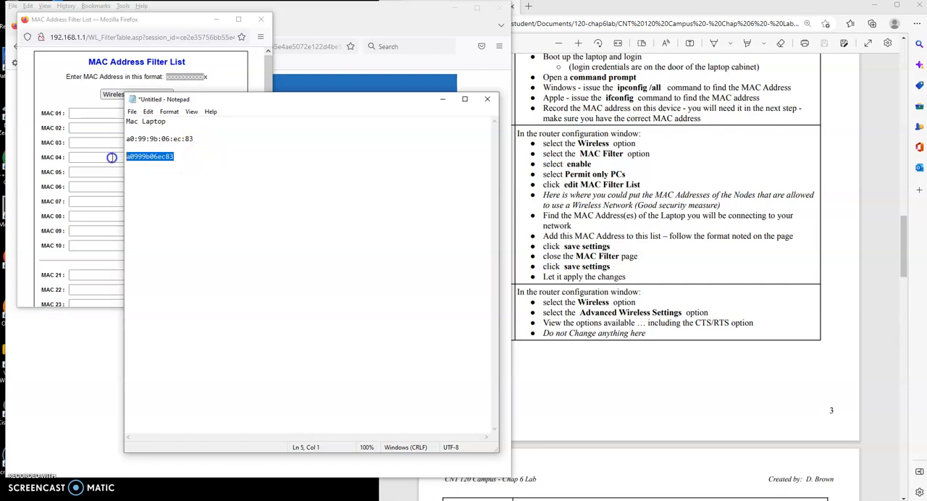
{"action": "left_click", "coordinate": [98, 112]}
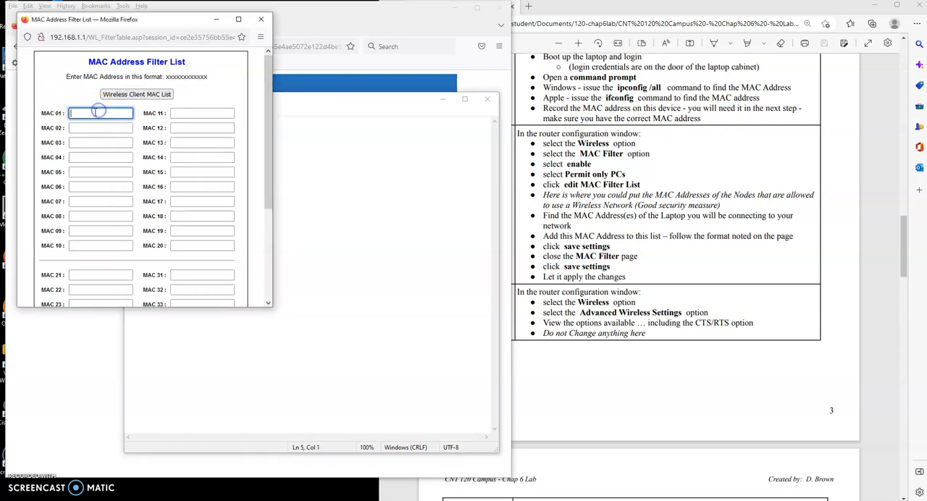
{"action": "key", "text": "ctrl+v"}
{"action": "scroll", "coordinate": [255, 117], "scroll_direction": "down", "scroll_amount": 3}
{"action": "left_click", "coordinate": [113, 295]}
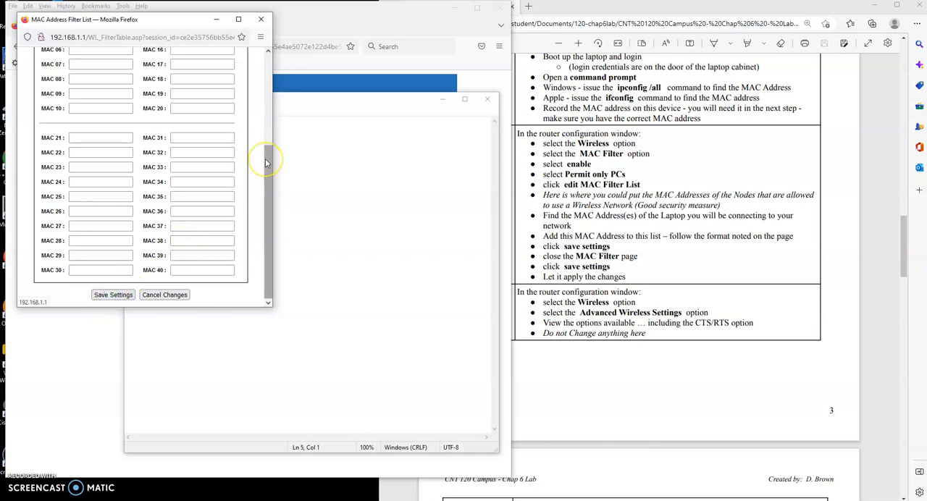
{"action": "left_click", "coordinate": [144, 110]}
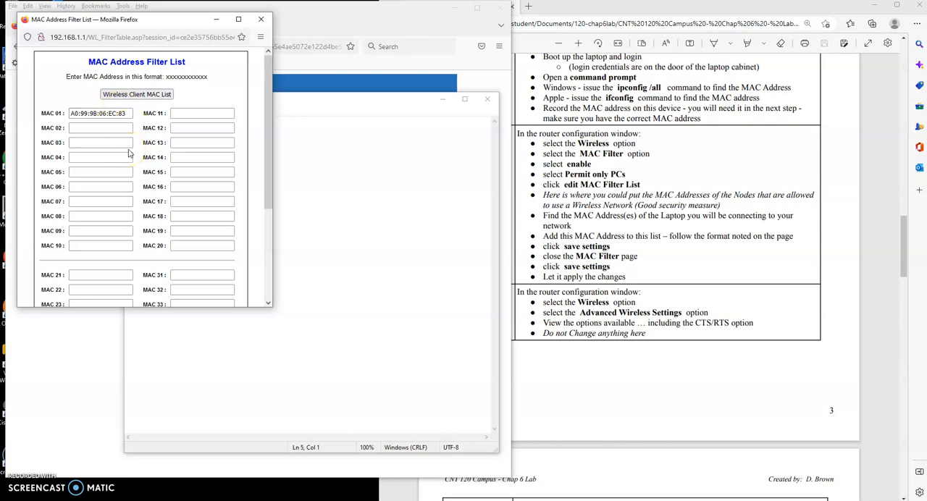
Step: Save the MAC Address Filter List once more and close its window
{"action": "scroll", "coordinate": [129, 152], "scroll_direction": "down", "scroll_amount": 3}
{"action": "left_click", "coordinate": [123, 295]}
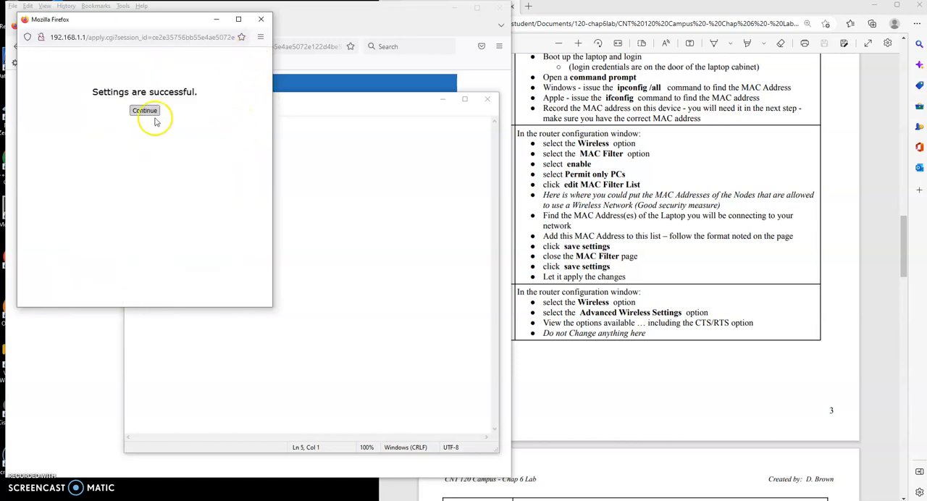
{"action": "left_click", "coordinate": [145, 110]}
{"action": "left_click", "coordinate": [260, 19]}
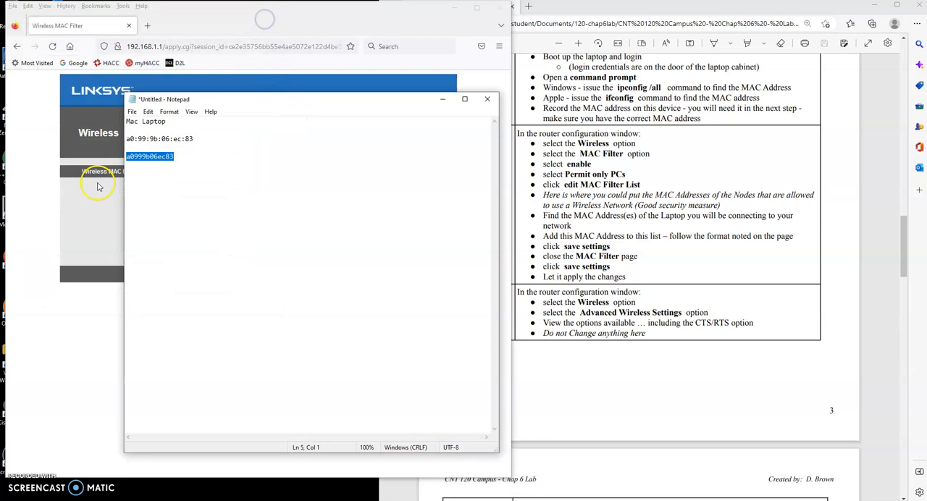
Step: Save the router's Wireless MAC Filter settings and continue past the confirmation
{"action": "left_click", "coordinate": [39, 216]}
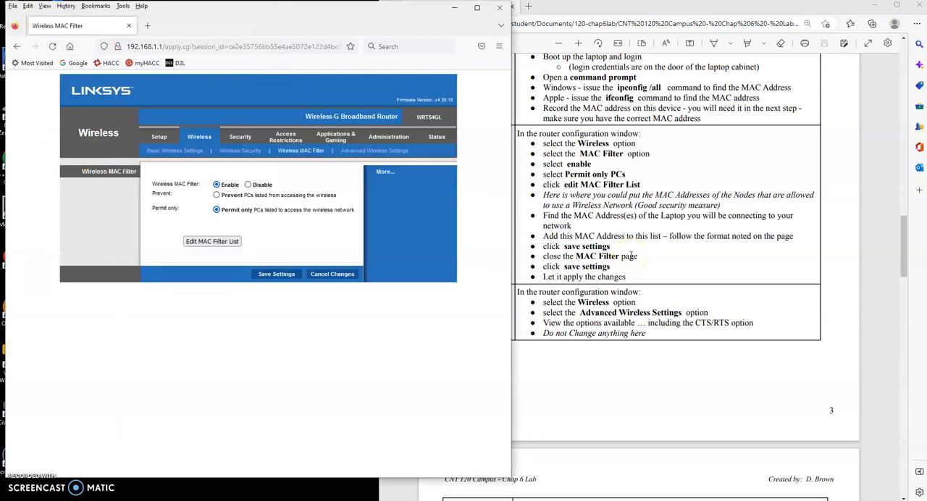
{"action": "scroll", "coordinate": [631, 255], "scroll_direction": "down", "scroll_amount": 4}
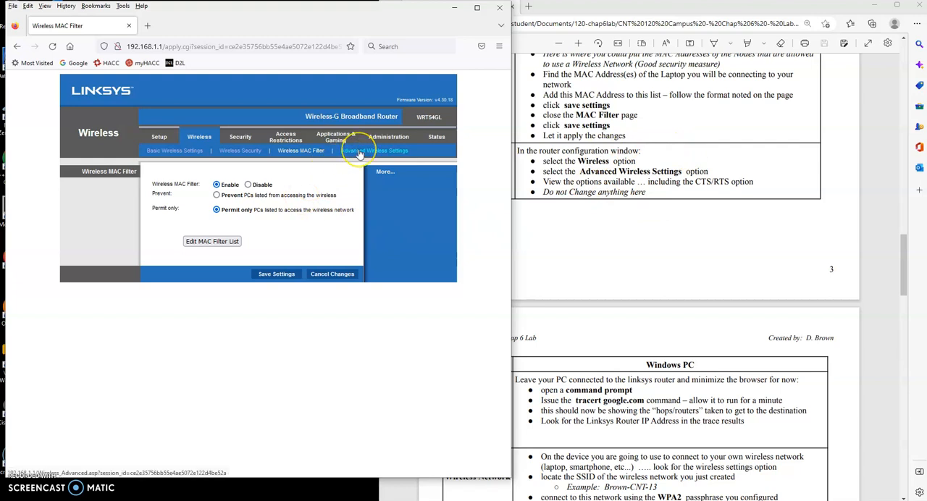
{"action": "left_click", "coordinate": [271, 278]}
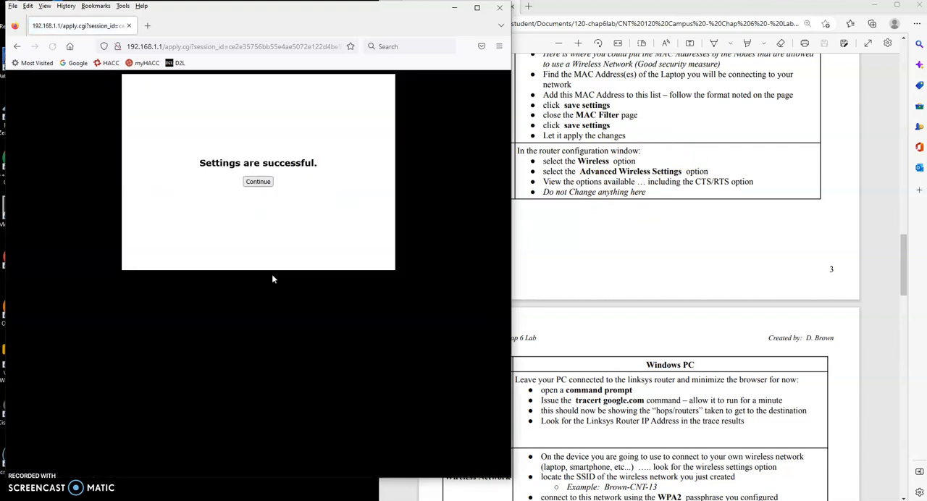
{"action": "left_click", "coordinate": [257, 182]}
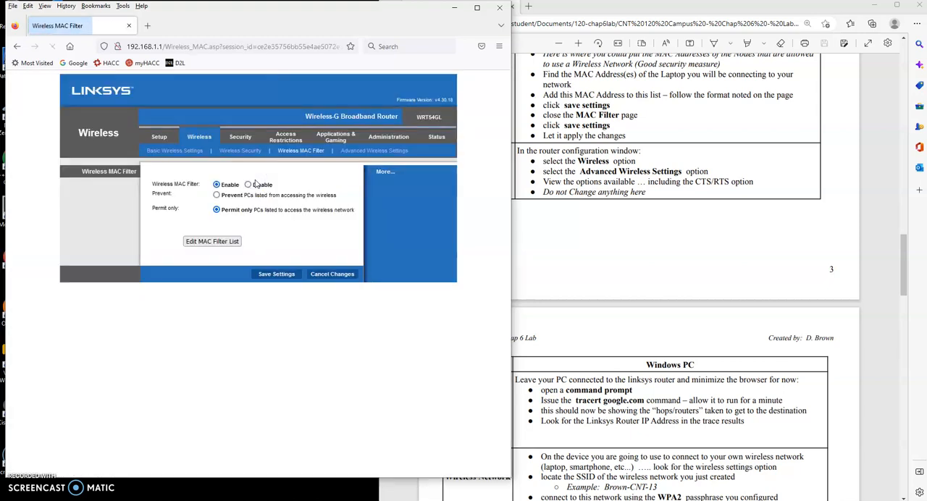
Step: View the router's Advanced Wireless Settings, including the CTS and RTS options, and go on to the lab's tracert instructions
{"action": "left_click", "coordinate": [389, 152]}
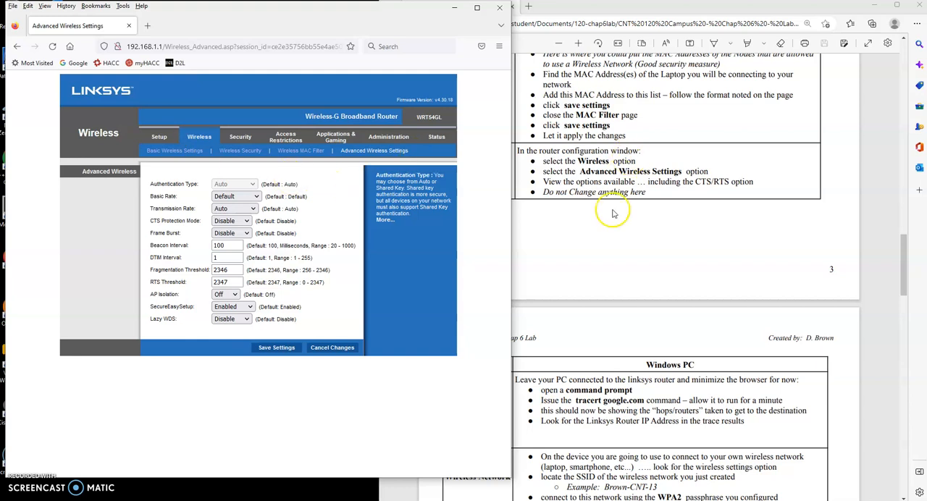
{"action": "left_click", "coordinate": [617, 243]}
{"action": "scroll", "coordinate": [618, 245], "scroll_direction": "down", "scroll_amount": 3}
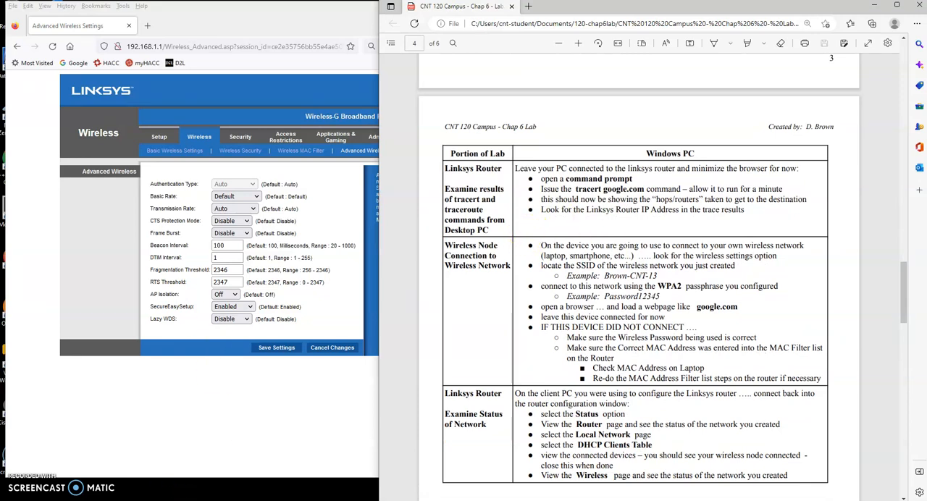
Step: Switch to Command Prompt, run ipconfig and check the IPv4 address of the adapter connected to the Linksys router
{"action": "left_click", "coordinate": [308, 24]}
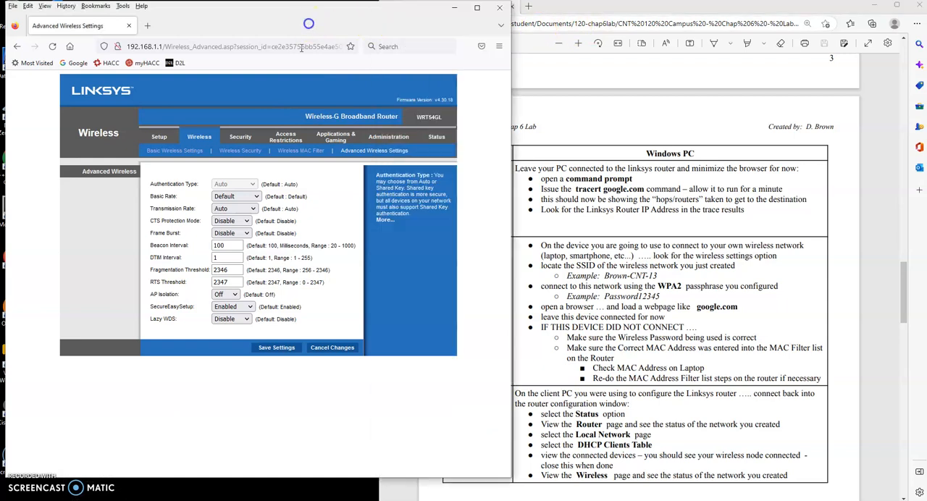
{"action": "left_click", "coordinate": [136, 489]}
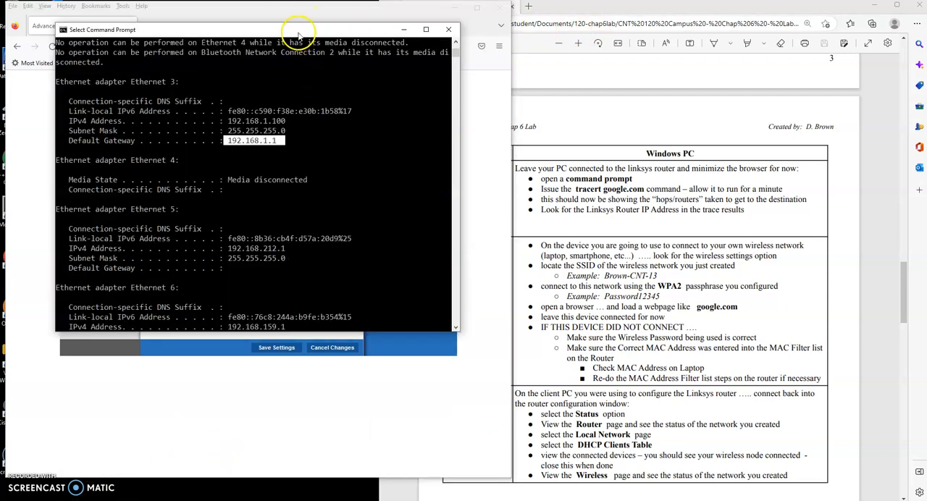
{"action": "left_click_drag", "start_coordinate": [299, 33], "coordinate": [294, 39]}
{"action": "left_click", "coordinate": [323, 229]}
{"action": "key", "text": "Return"}
{"action": "key", "text": "Return"}
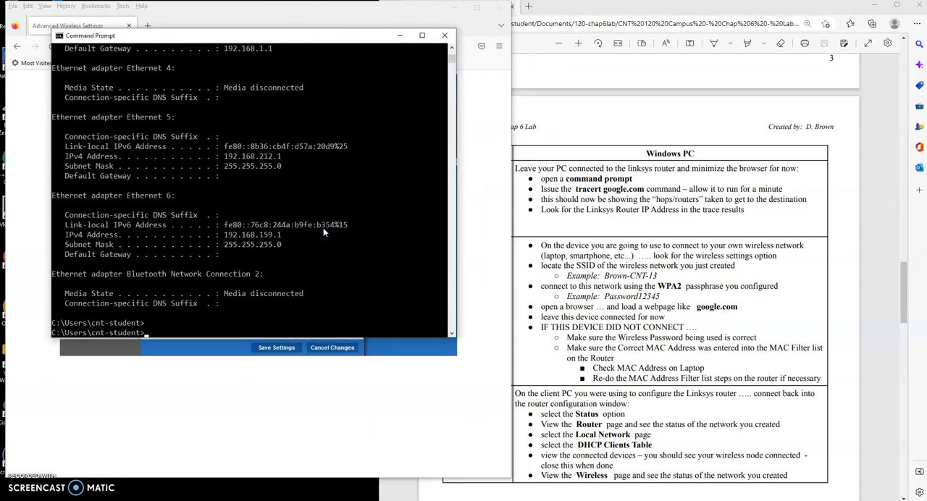
{"action": "key", "text": "Return"}
{"action": "key", "text": "Return"}
{"action": "key", "text": "Return"}
{"action": "key", "text": "Return"}
{"action": "type", "text": "ipconfig"}
{"action": "key", "text": "Return"}
{"action": "scroll", "coordinate": [319, 154], "scroll_direction": "up", "scroll_amount": 3}
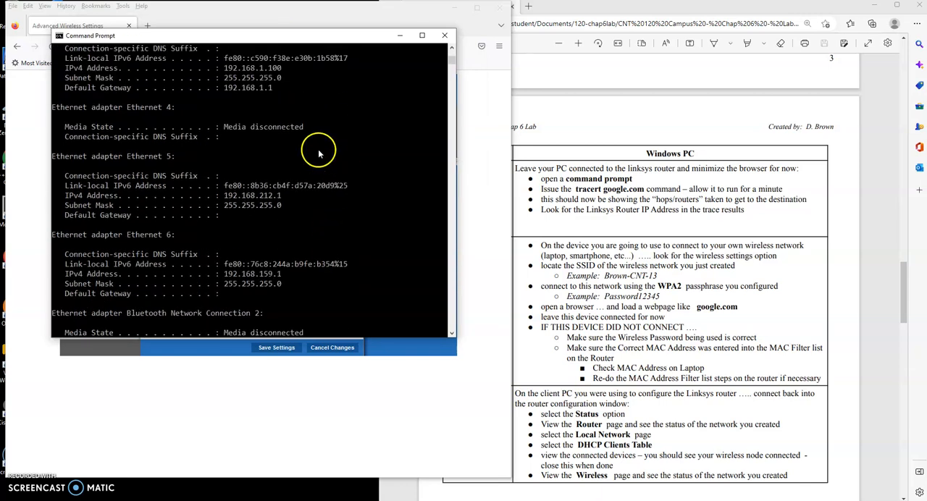
{"action": "left_click_drag", "start_coordinate": [220, 67], "coordinate": [282, 67]}
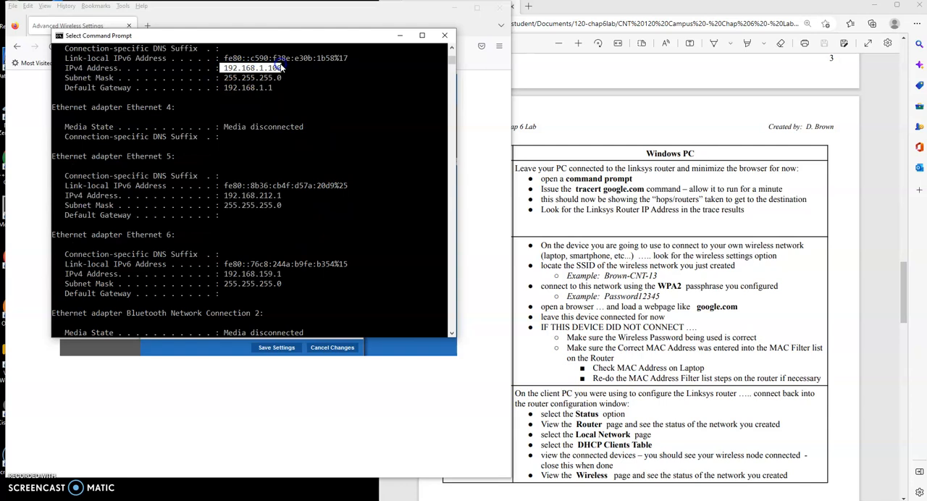
{"action": "right_click", "coordinate": [289, 152]}
Step: Trace the route with tracert google.com and continue to the lab's instructions for connecting a wireless node
{"action": "key", "text": "Return"}
{"action": "key", "text": "Return"}
{"action": "type", "text": "tracert"}
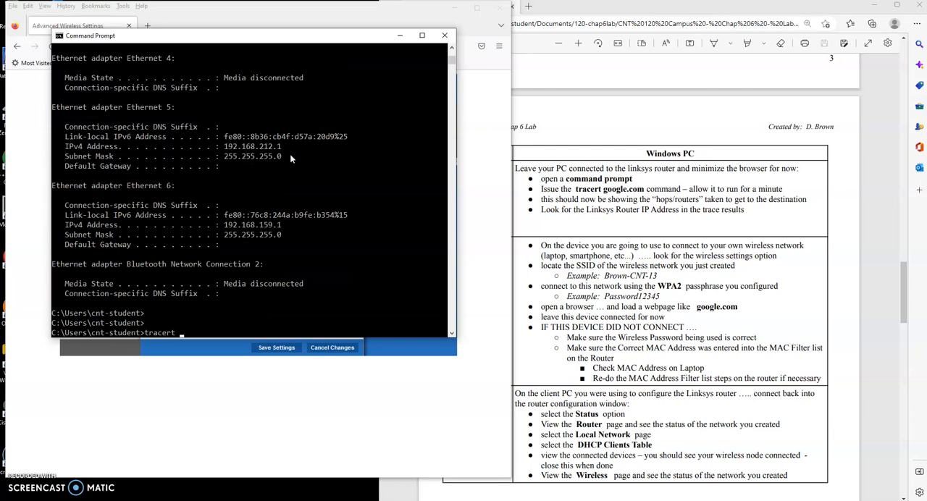
{"action": "type", "text": " google.com"}
{"action": "key", "text": "Return"}
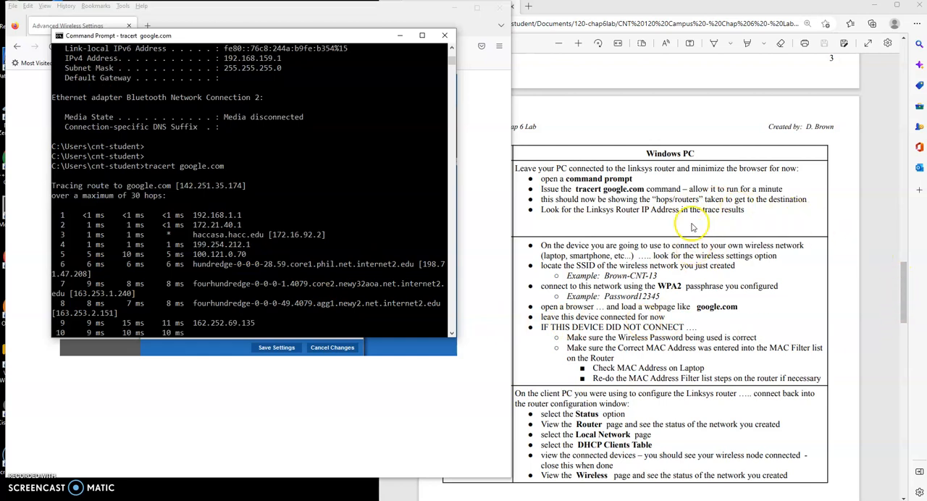
{"action": "scroll", "coordinate": [689, 233], "scroll_direction": "down", "scroll_amount": 1}
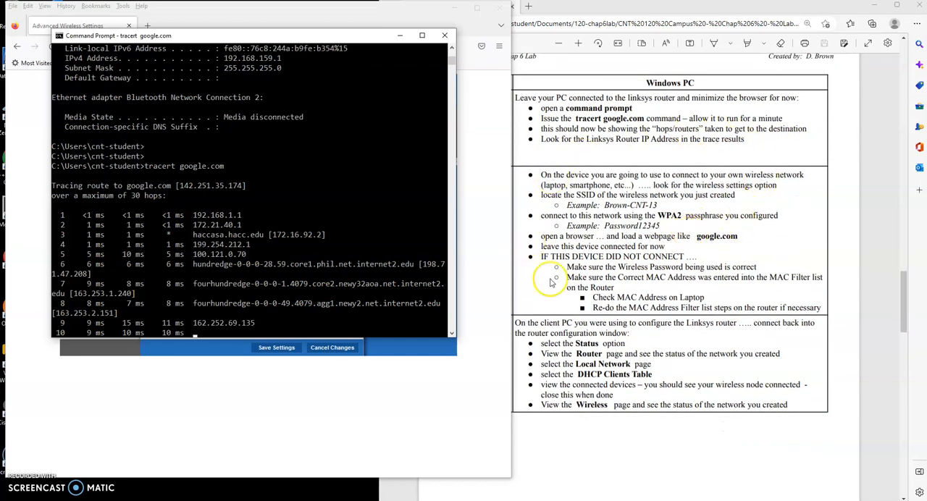